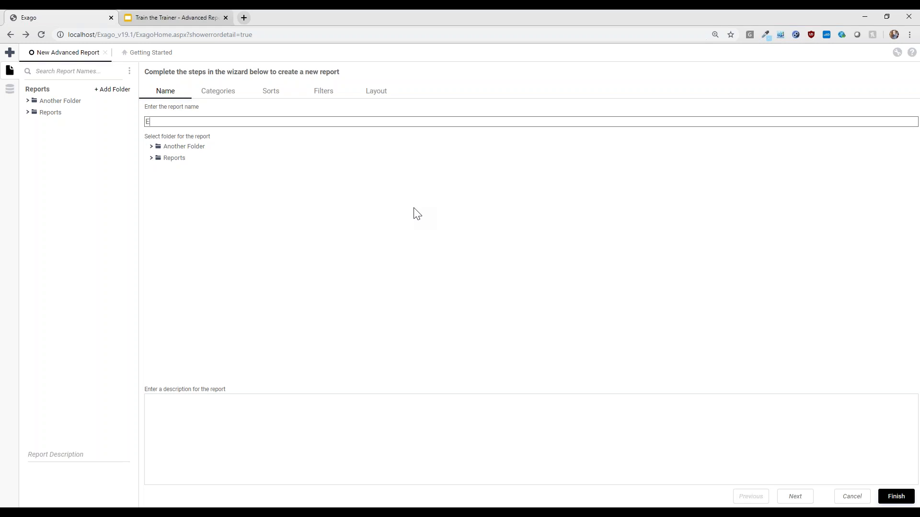
Name the new report "Order per Employee" and choose the Reports folder as its location.
{"action": "type", "text": "Order per Employee"}
{"action": "left_click", "coordinate": [181, 159]}
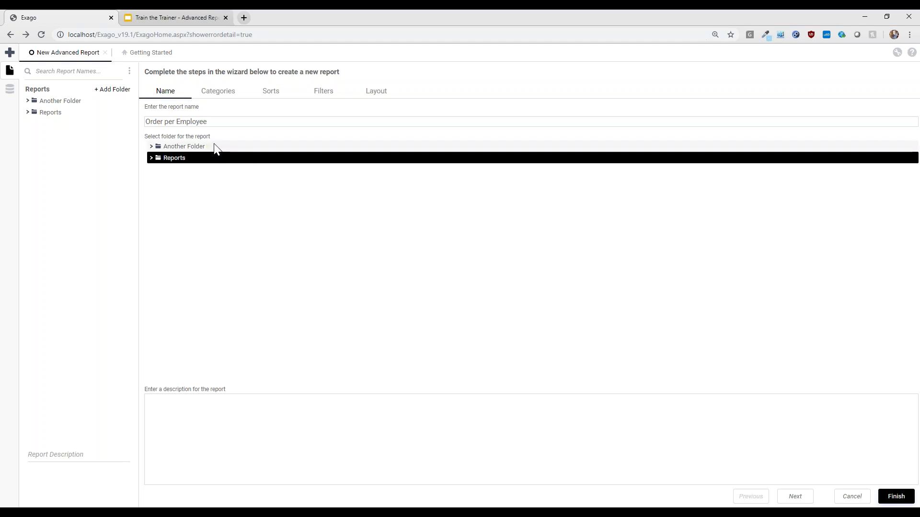
{"action": "left_click", "coordinate": [169, 402]}
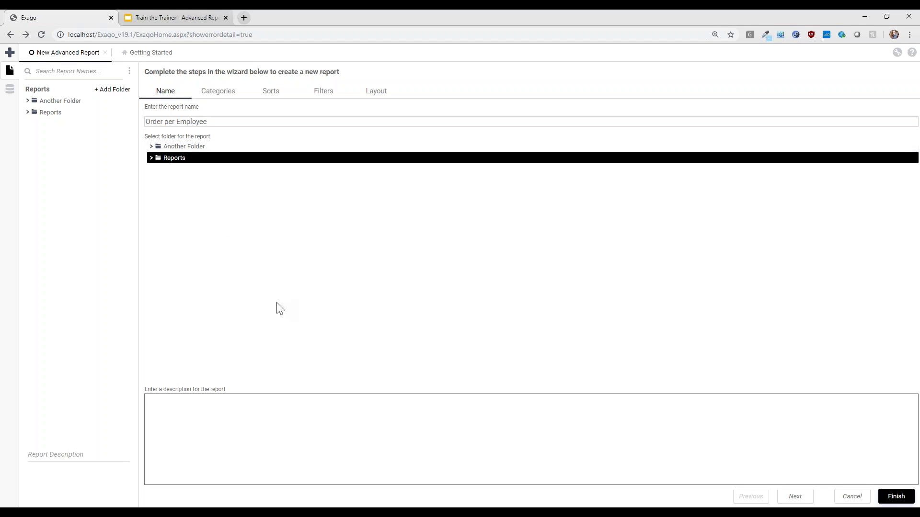
{"action": "left_click", "coordinate": [282, 309]}
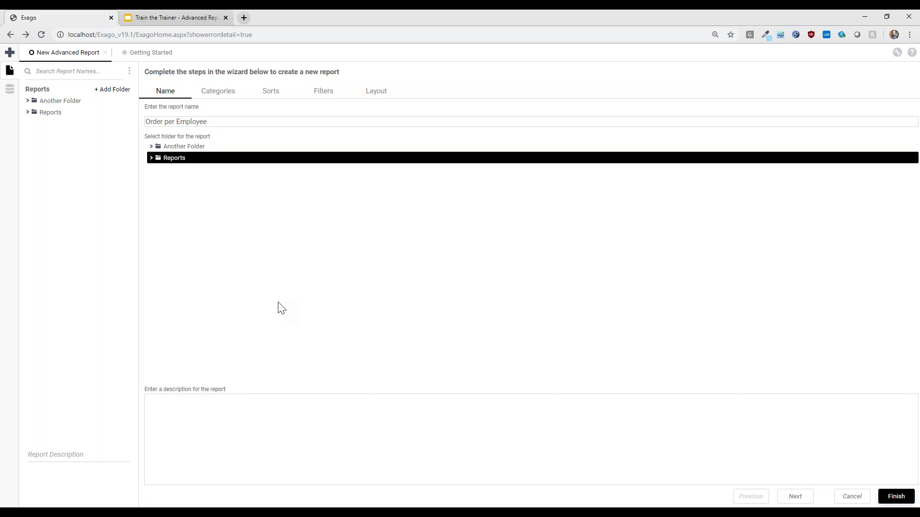
Include the Northwind categories Employees, Orders and Order Details in the report.
{"action": "left_click", "coordinate": [218, 93]}
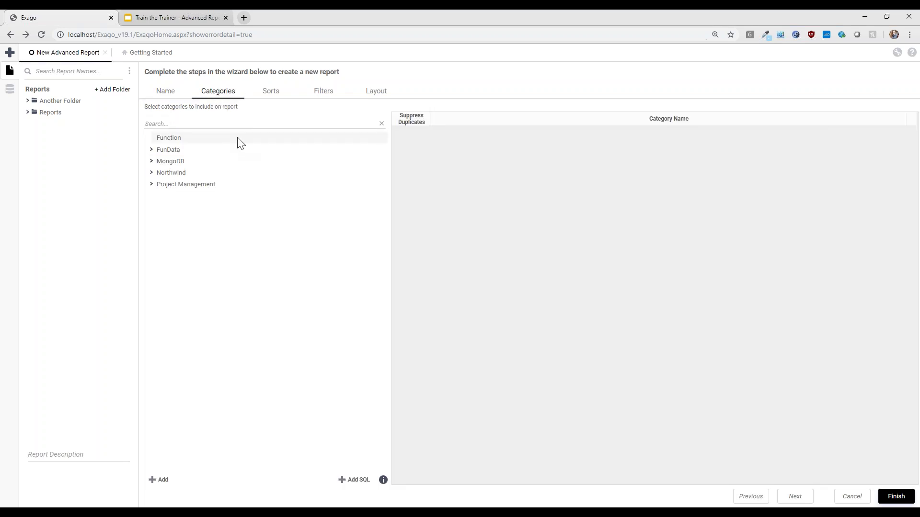
{"action": "left_click", "coordinate": [171, 172]}
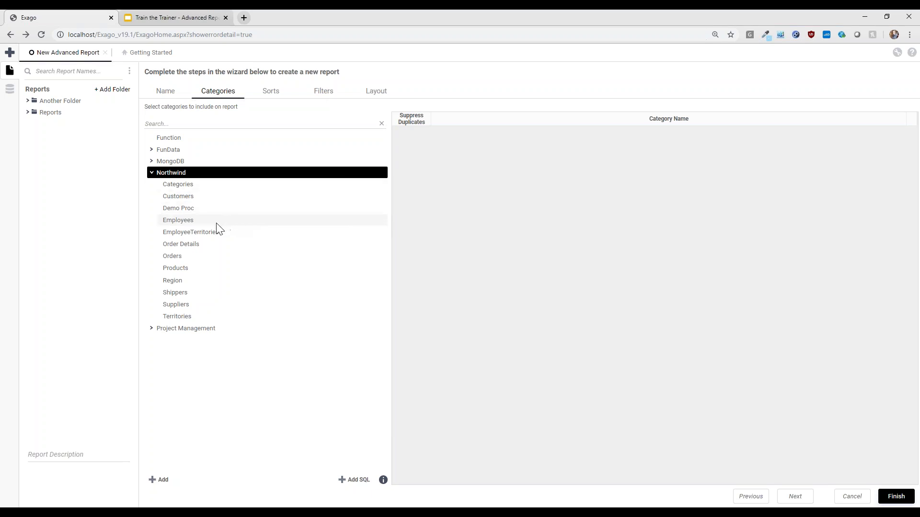
{"action": "left_click_drag", "start_coordinate": [180, 223], "coordinate": [448, 221]}
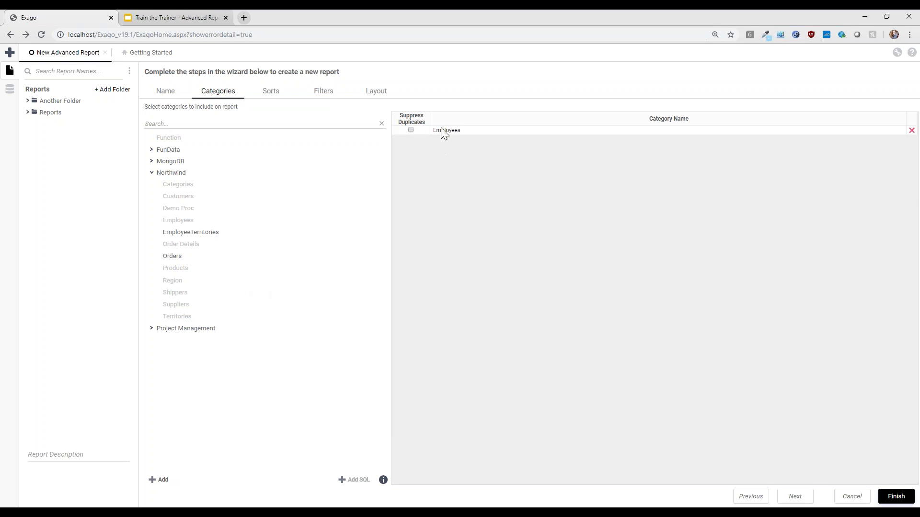
{"action": "left_click", "coordinate": [173, 257]}
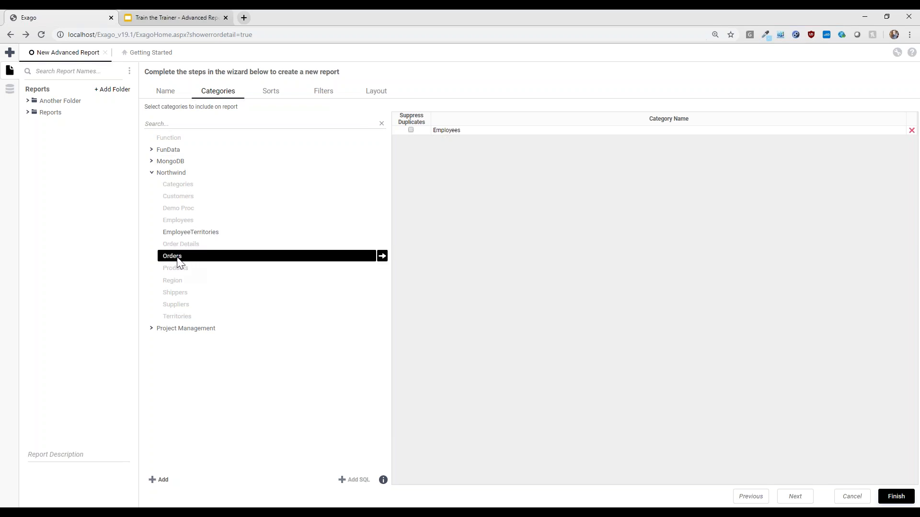
{"action": "left_click_drag", "start_coordinate": [177, 258], "coordinate": [489, 227]}
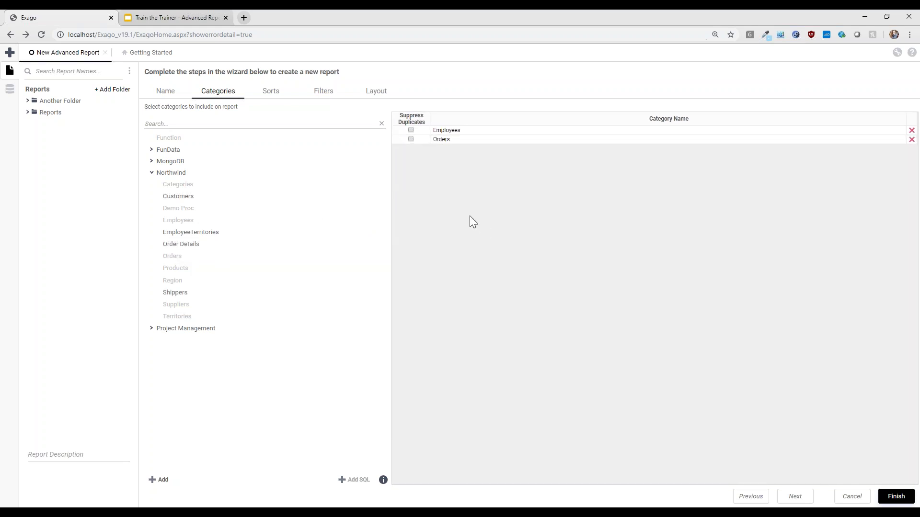
{"action": "left_click", "coordinate": [182, 245]}
{"action": "left_click_drag", "start_coordinate": [188, 250], "coordinate": [508, 226]}
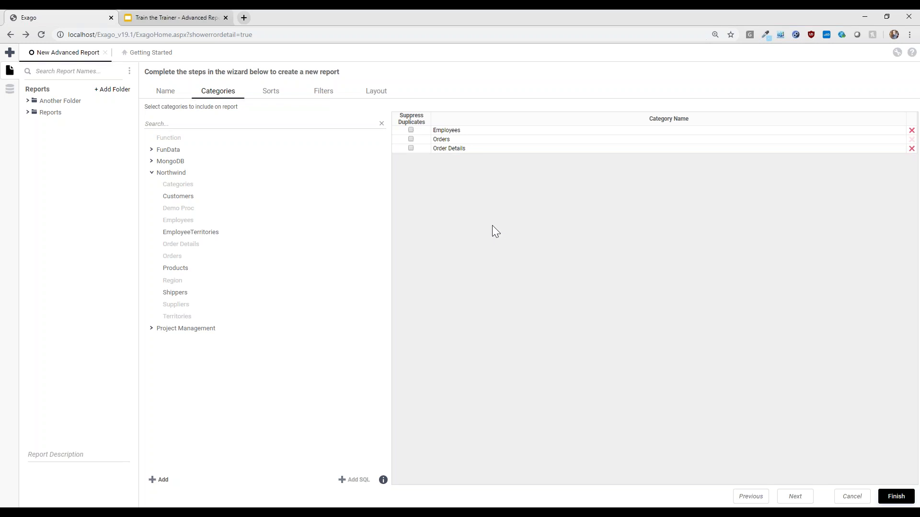
Sort the report in ascending order by Employees.LastName and by Orders.OrderID.
{"action": "left_click", "coordinate": [271, 92]}
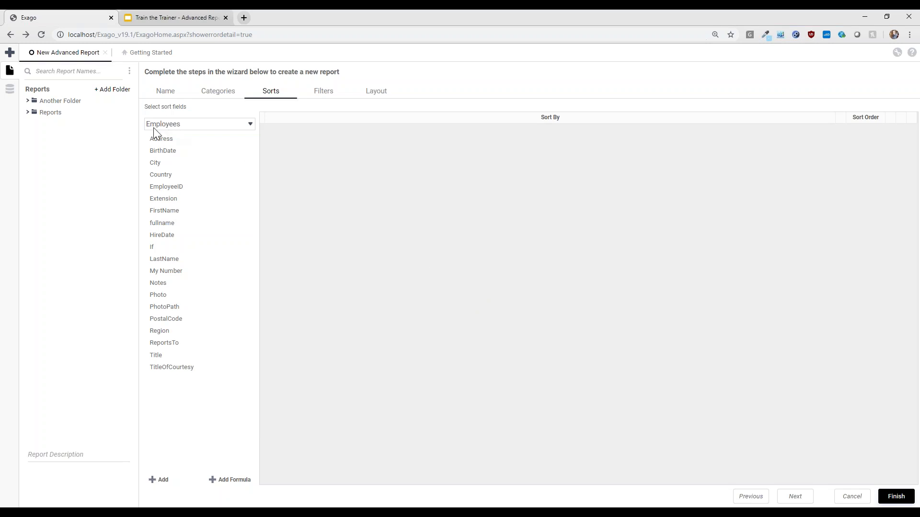
{"action": "left_click_drag", "start_coordinate": [175, 258], "coordinate": [350, 217]}
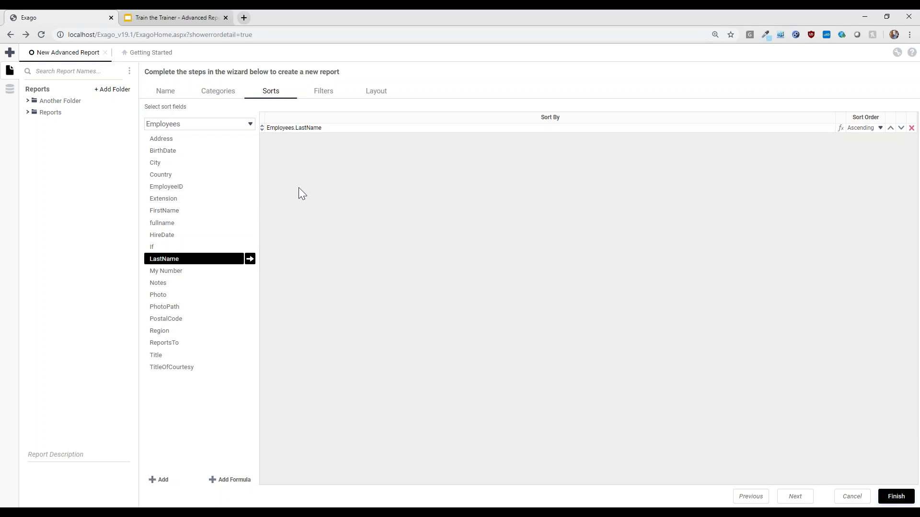
{"action": "left_click", "coordinate": [223, 125]}
{"action": "left_click", "coordinate": [181, 144]}
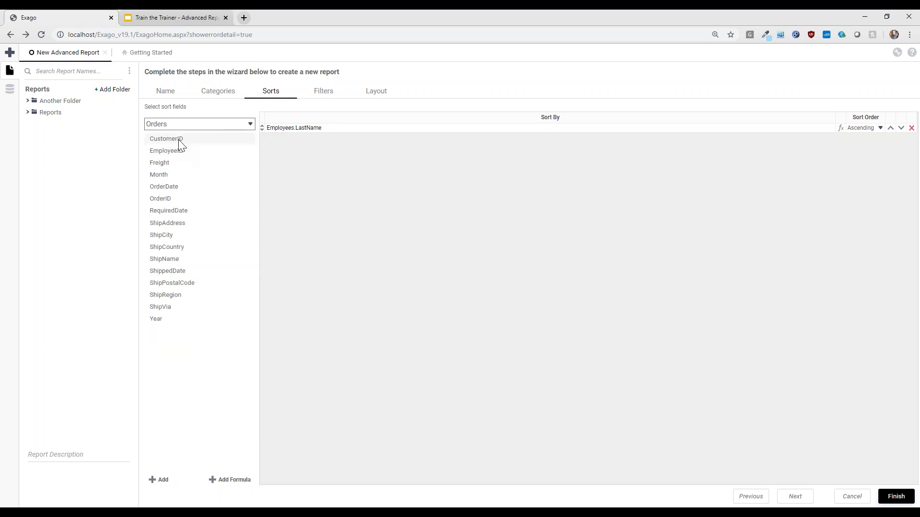
{"action": "left_click", "coordinate": [151, 197]}
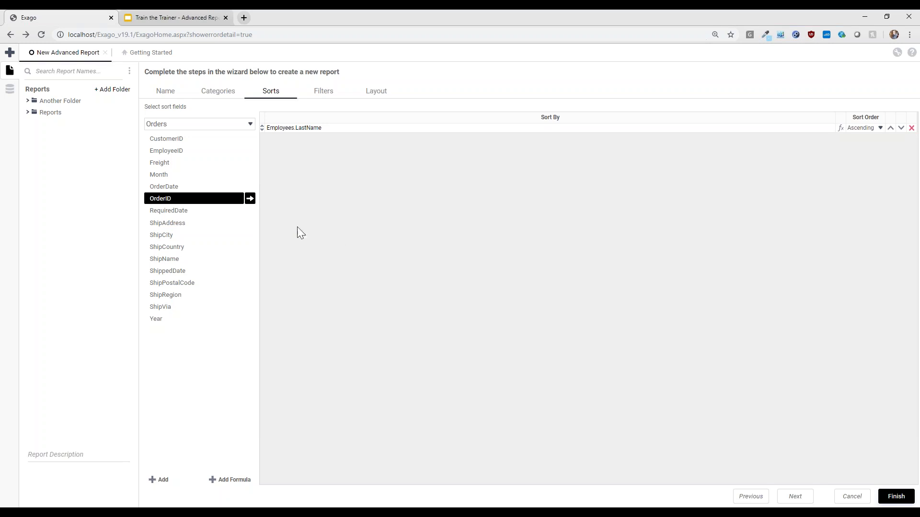
{"action": "left_click_drag", "start_coordinate": [192, 198], "coordinate": [413, 219]}
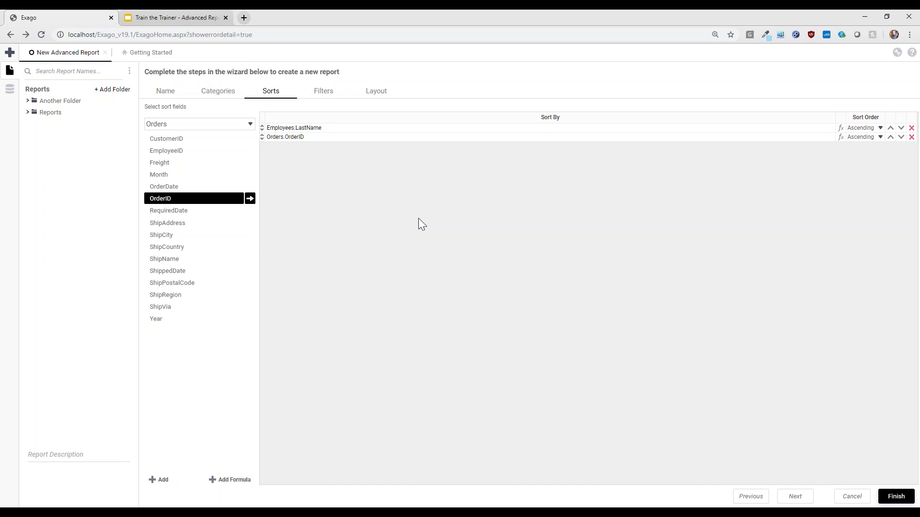
Skip the filters and add Employees.LastName, Orders.OrderID and Orders.OrderDate to the report layout.
{"action": "left_click", "coordinate": [324, 93]}
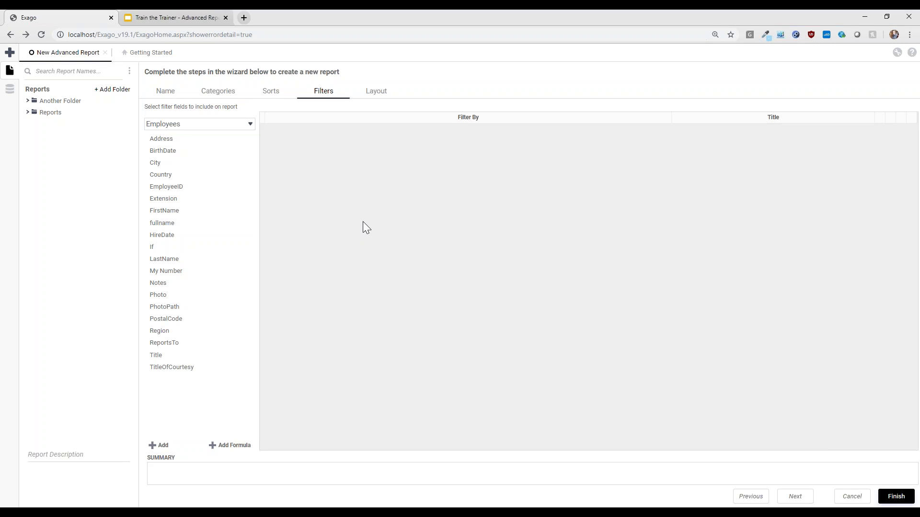
{"action": "left_click", "coordinate": [375, 92]}
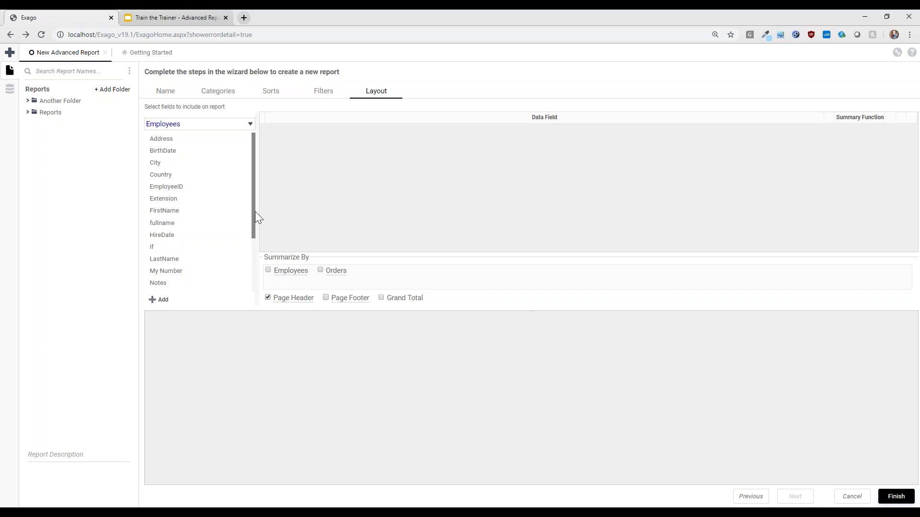
{"action": "left_click_drag", "start_coordinate": [168, 259], "coordinate": [393, 182]}
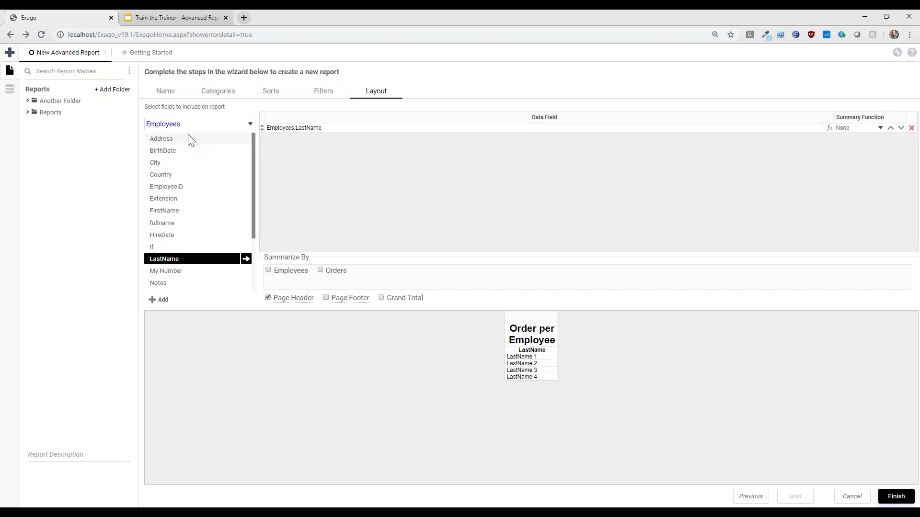
{"action": "left_click", "coordinate": [250, 125]}
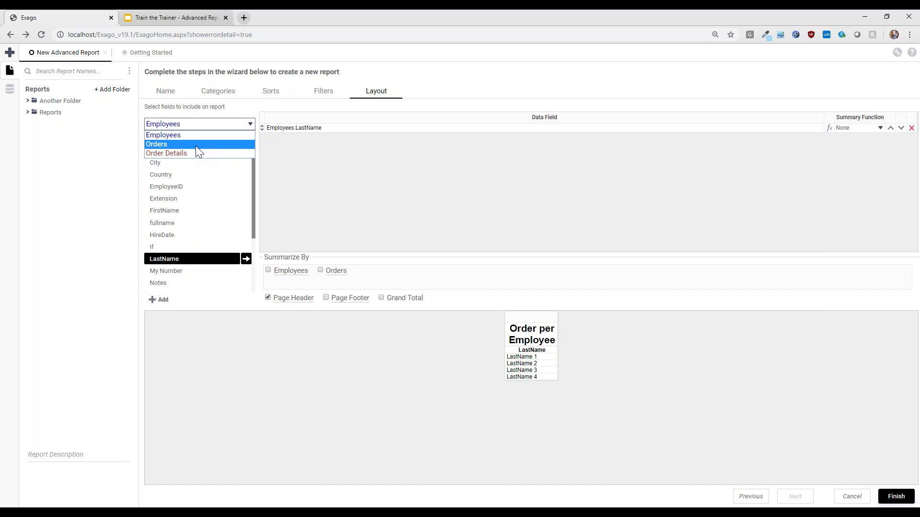
{"action": "left_click", "coordinate": [183, 145]}
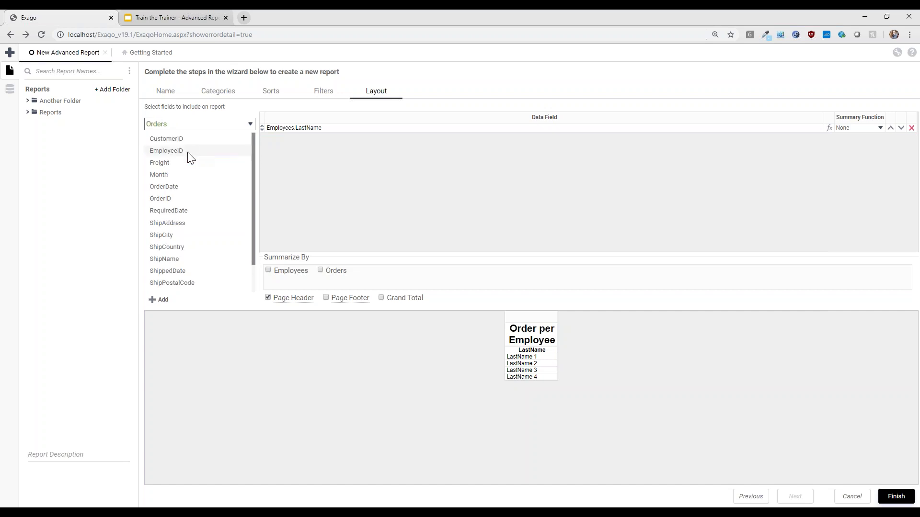
{"action": "left_click_drag", "start_coordinate": [176, 198], "coordinate": [279, 194]}
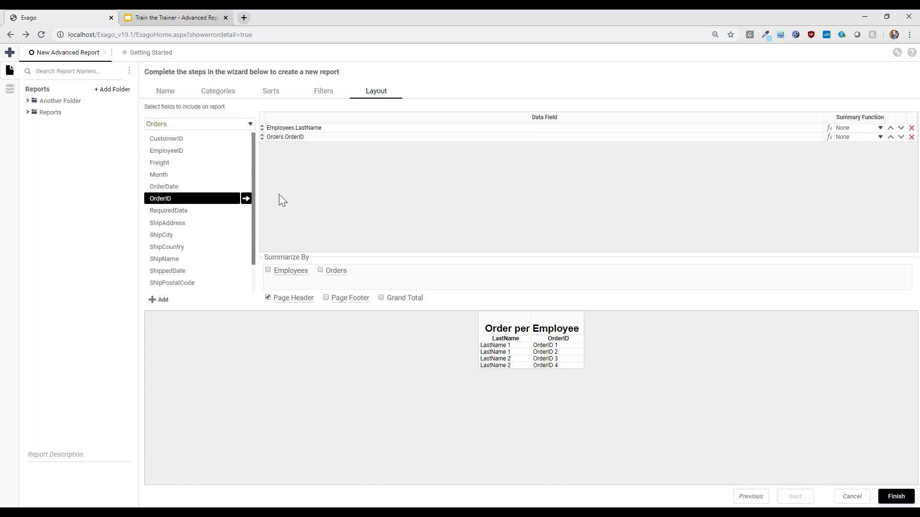
{"action": "left_click_drag", "start_coordinate": [171, 188], "coordinate": [287, 189]}
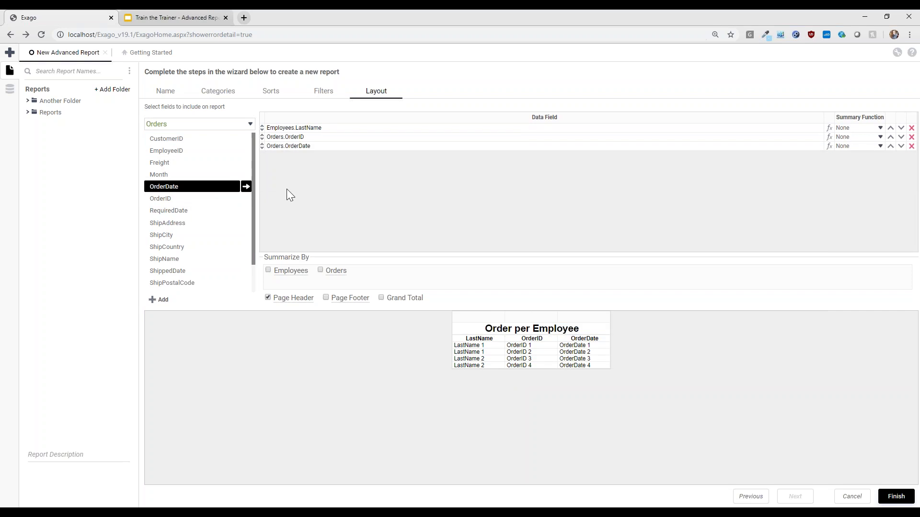
Add Revenue, Quantity and UnitPrice from Order Details to the layout and finish the wizard.
{"action": "left_click", "coordinate": [169, 123]}
{"action": "left_click", "coordinate": [175, 151]}
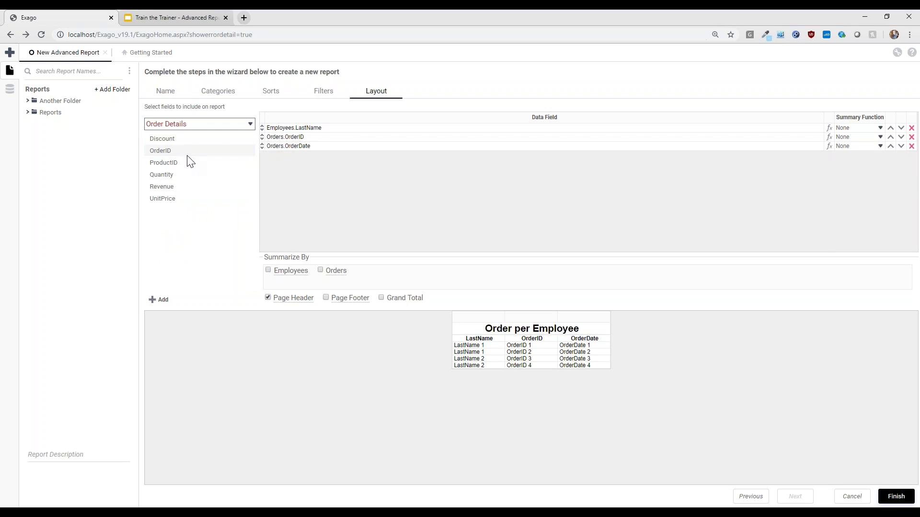
{"action": "left_click_drag", "start_coordinate": [172, 188], "coordinate": [325, 191]}
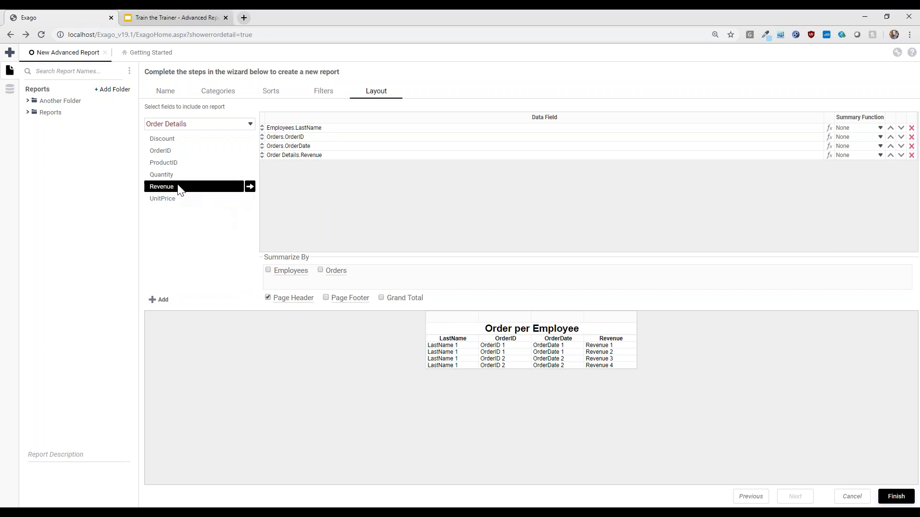
{"action": "left_click_drag", "start_coordinate": [163, 177], "coordinate": [289, 168]}
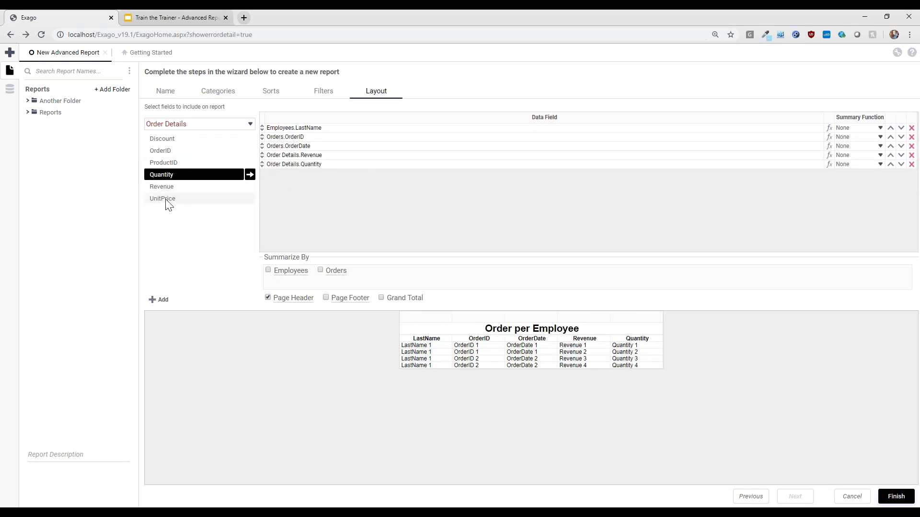
{"action": "left_click_drag", "start_coordinate": [164, 199], "coordinate": [351, 194]}
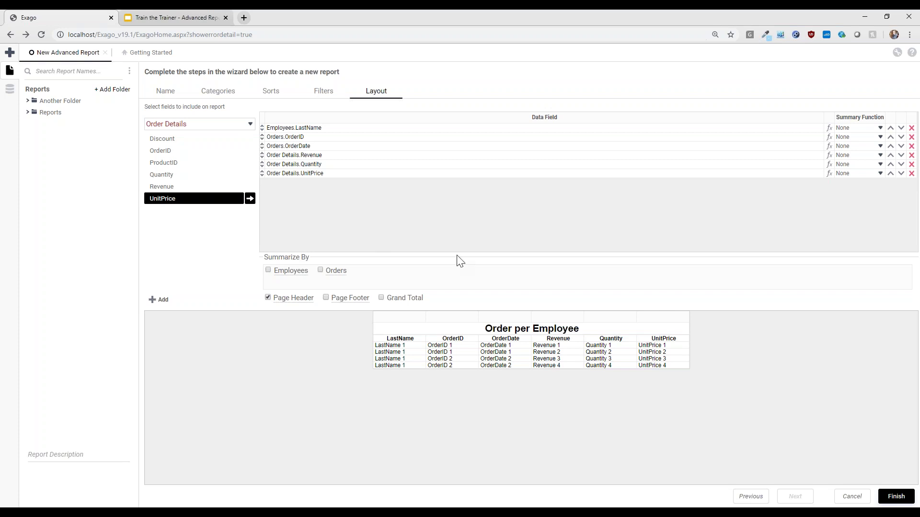
{"action": "left_click", "coordinate": [899, 500]}
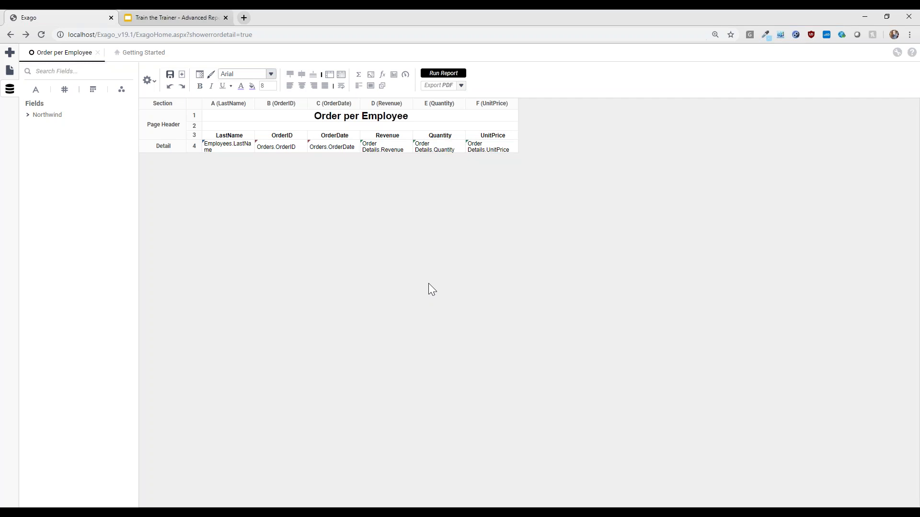
Switch to the Advanced Reports training deck in Google Slides and present it from the "Start in Wizard" slide.
{"action": "left_click", "coordinate": [167, 20]}
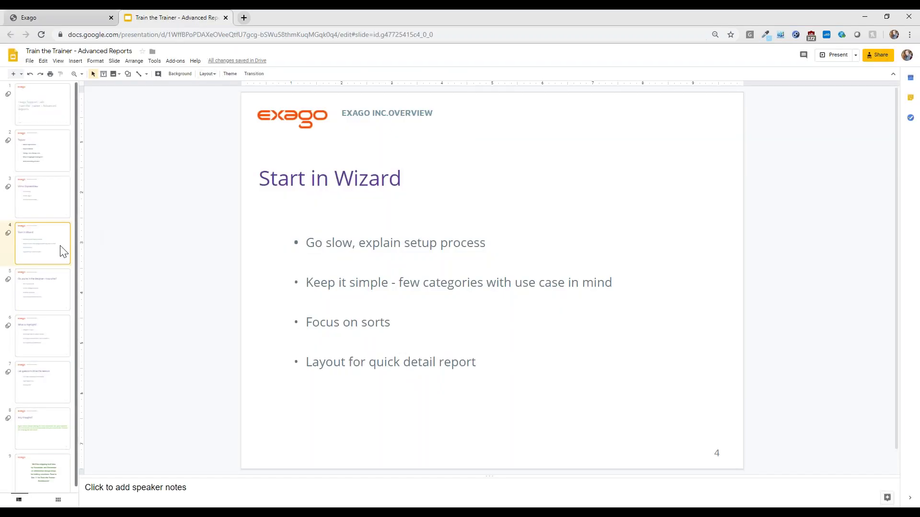
{"action": "left_click", "coordinate": [58, 61]}
{"action": "left_click", "coordinate": [79, 90]}
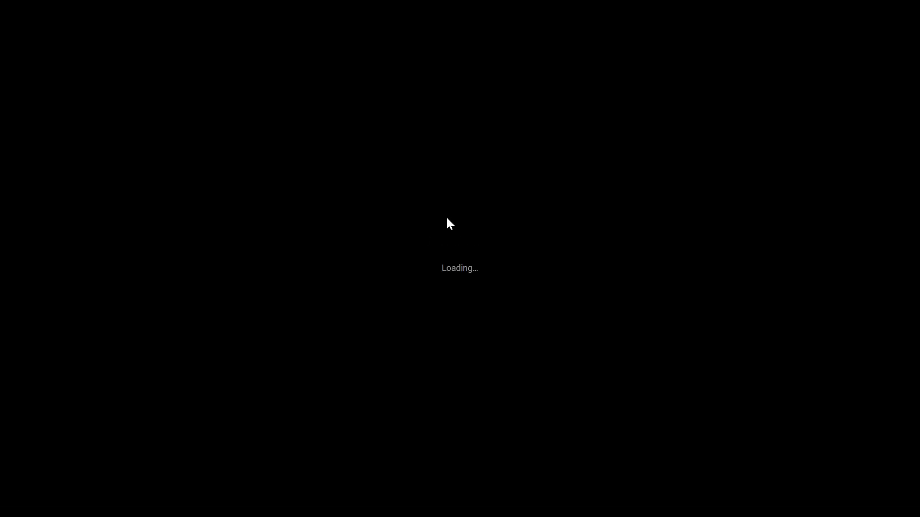
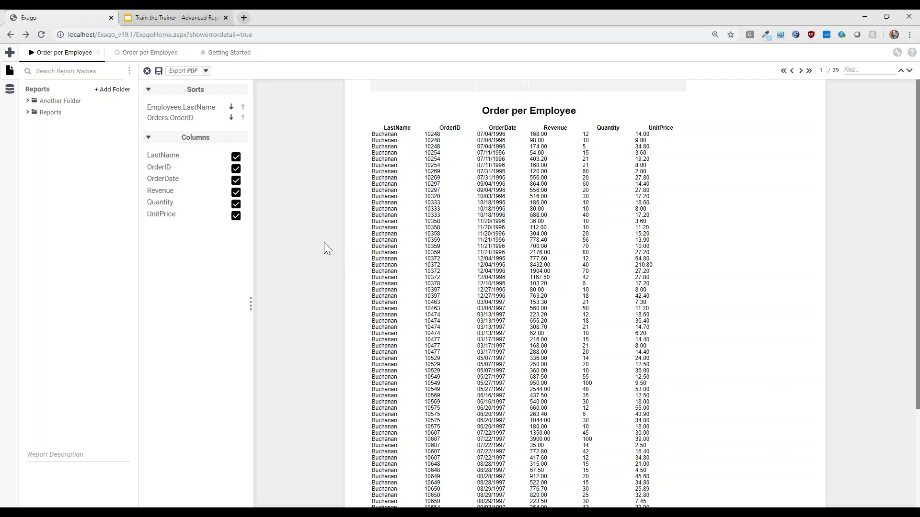
Add a group header section to the Order per Employee design that shows for each change of Employees.LastName.
{"action": "left_click", "coordinate": [156, 53]}
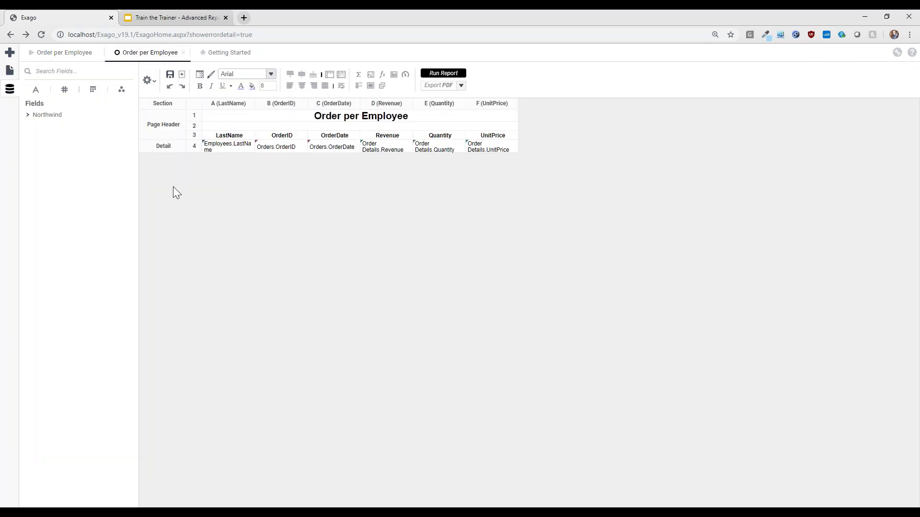
{"action": "right_click", "coordinate": [168, 149]}
{"action": "mouse_move", "coordinate": [200, 163]}
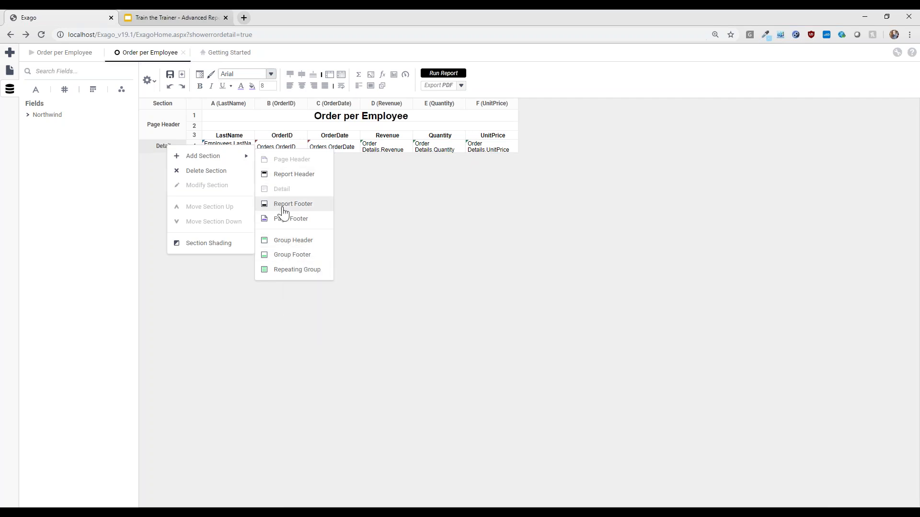
{"action": "mouse_move", "coordinate": [287, 244]}
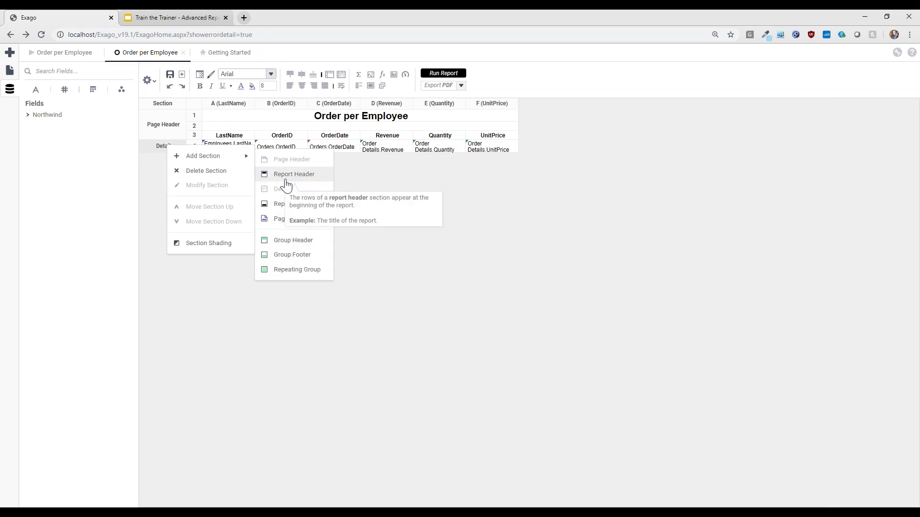
{"action": "left_click", "coordinate": [282, 242]}
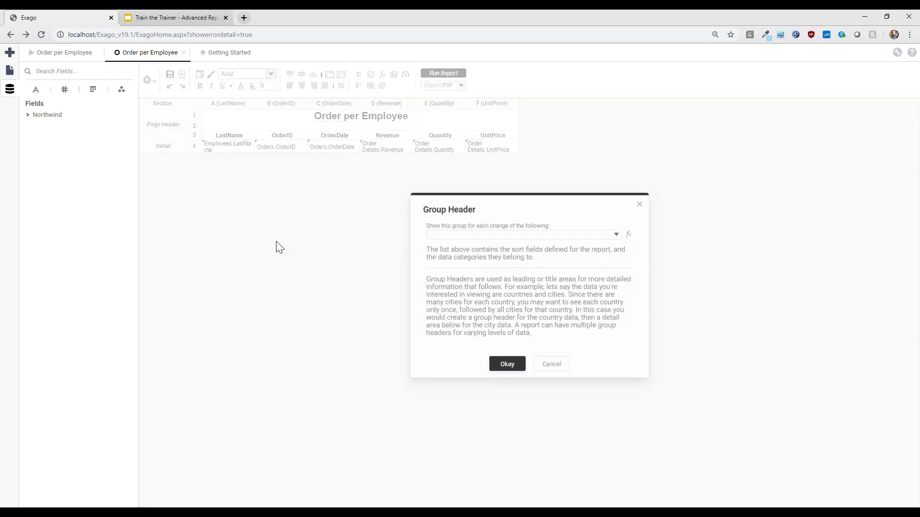
{"action": "left_click", "coordinate": [518, 234]}
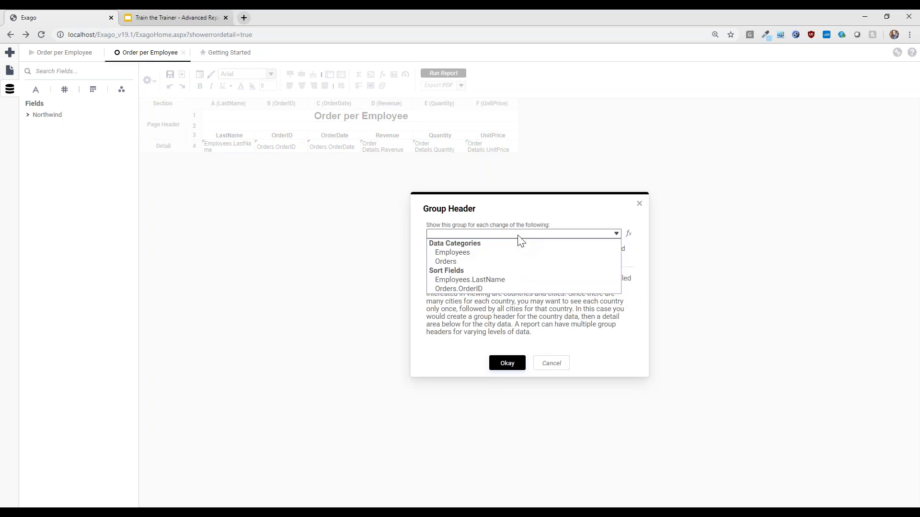
{"action": "left_click", "coordinate": [481, 280]}
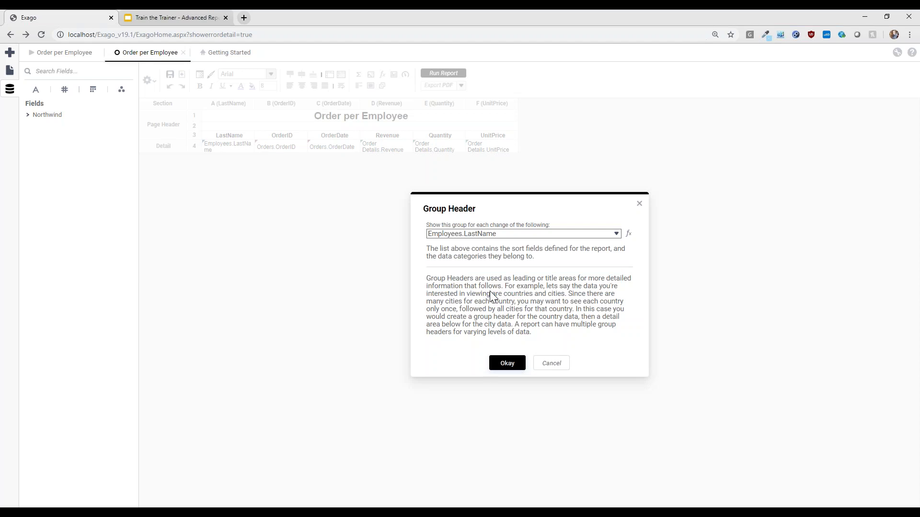
{"action": "left_click", "coordinate": [510, 234]}
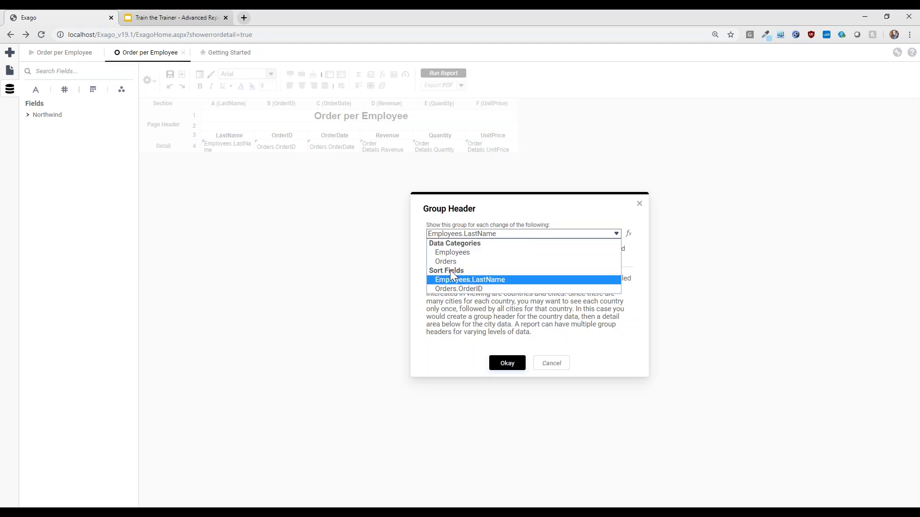
{"action": "left_click", "coordinate": [527, 284]}
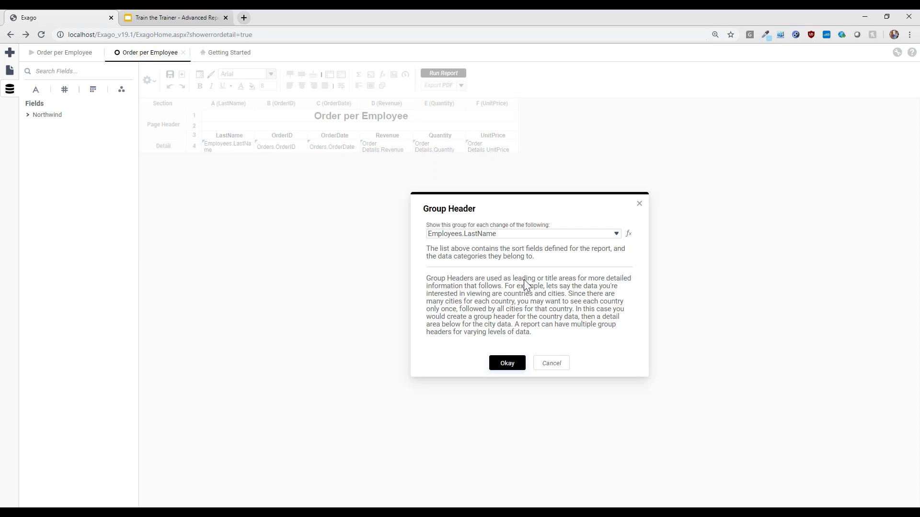
{"action": "left_click", "coordinate": [508, 365]}
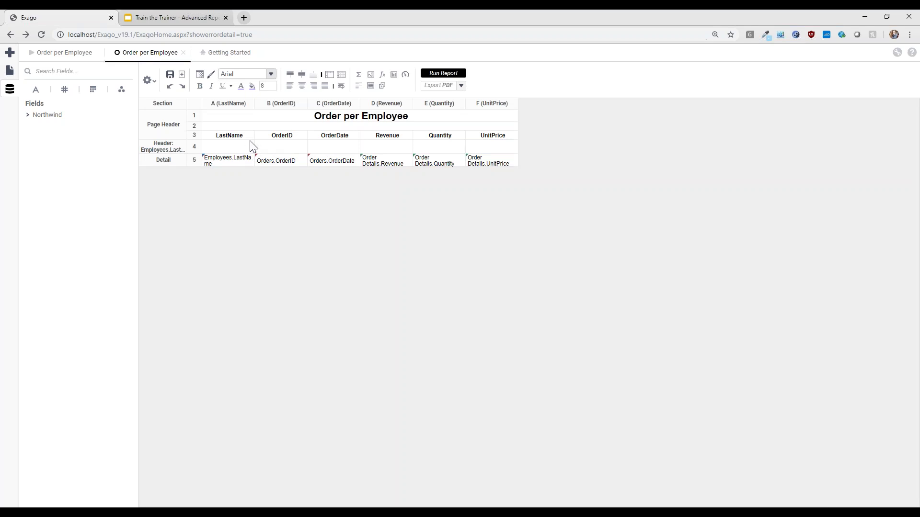
Insert a second row in the Employees.LastName header and copy the OrderID through UnitPrice column headings into it.
{"action": "right_click", "coordinate": [194, 152]}
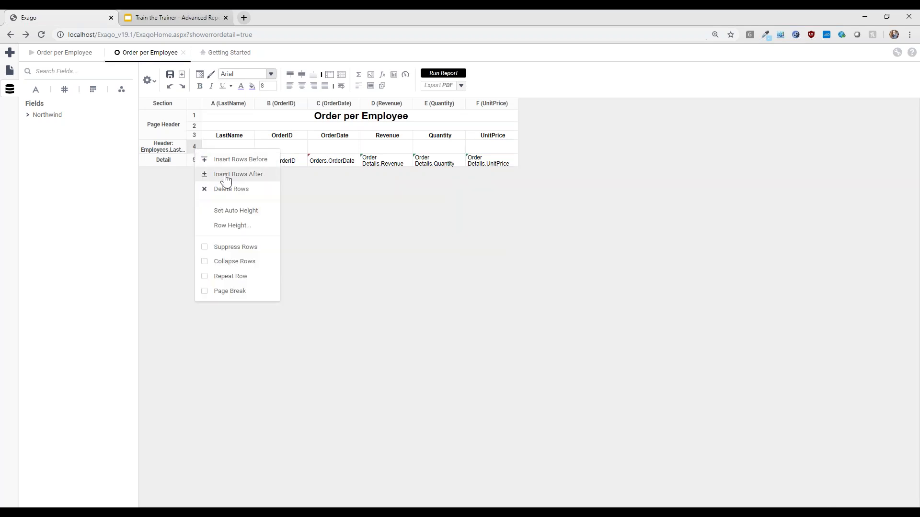
{"action": "left_click", "coordinate": [225, 175]}
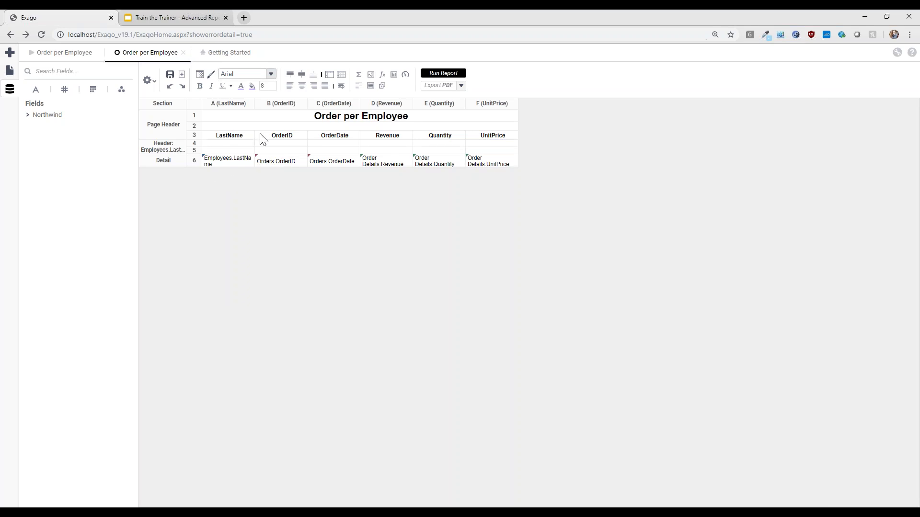
{"action": "left_click_drag", "start_coordinate": [501, 137], "coordinate": [322, 146]}
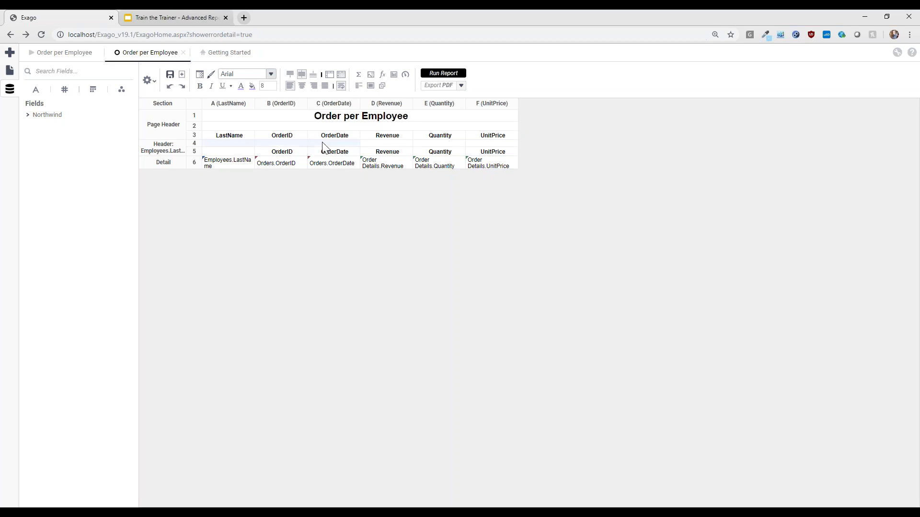
Merge the group header cells above OrderID and OrderDate and move the Employees.LastName field from the detail row into them.
{"action": "left_click", "coordinate": [330, 76]}
{"action": "left_click_drag", "start_coordinate": [225, 165], "coordinate": [257, 152]}
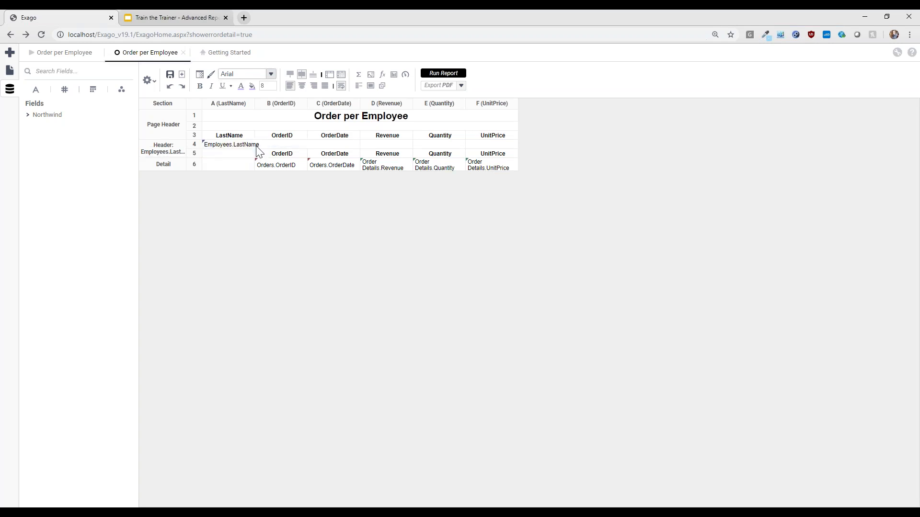
{"action": "left_click", "coordinate": [341, 86]}
{"action": "left_click_drag", "start_coordinate": [312, 150], "coordinate": [324, 152]}
{"action": "left_click", "coordinate": [328, 76]}
{"action": "left_click_drag", "start_coordinate": [225, 146], "coordinate": [278, 147]}
Delete the emptied LastName column and the duplicate column heading row in the page header.
{"action": "right_click", "coordinate": [232, 103]}
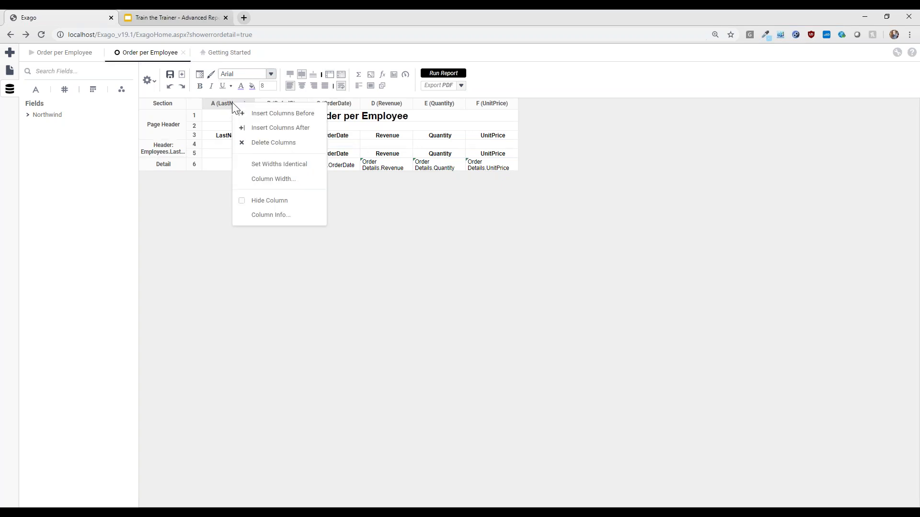
{"action": "left_click", "coordinate": [263, 144]}
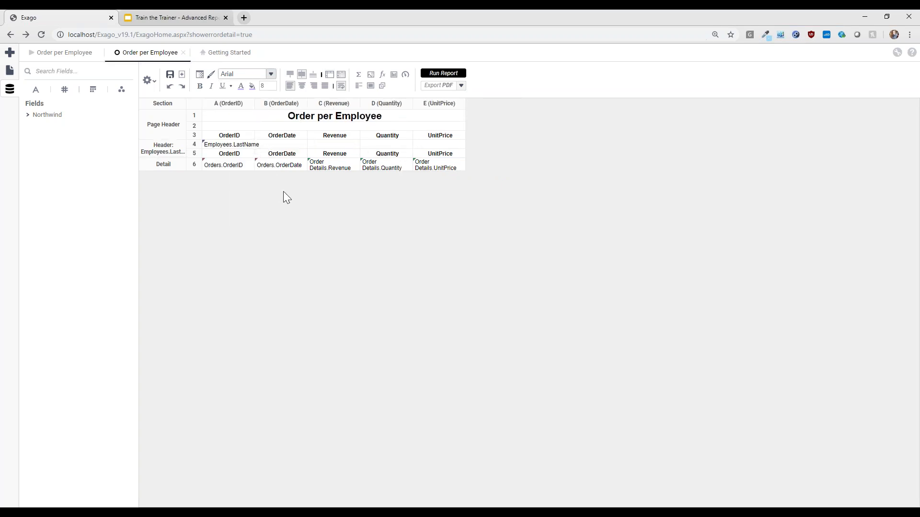
{"action": "right_click", "coordinate": [195, 136]}
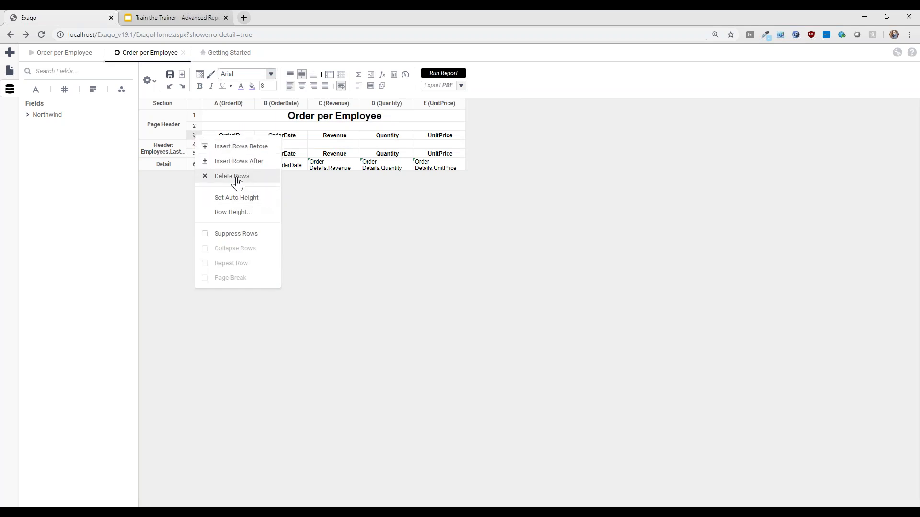
{"action": "left_click", "coordinate": [238, 178]}
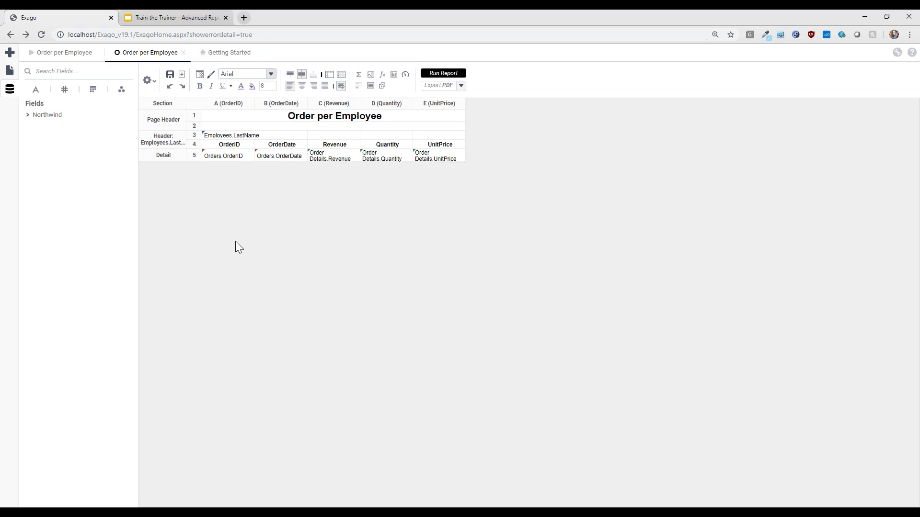
Set the Employees.LastName field's font size to 11 and make its group header row taller.
{"action": "left_click", "coordinate": [232, 137]}
{"action": "left_click", "coordinate": [273, 83]}
{"action": "left_click", "coordinate": [272, 84]}
{"action": "left_click", "coordinate": [272, 83]}
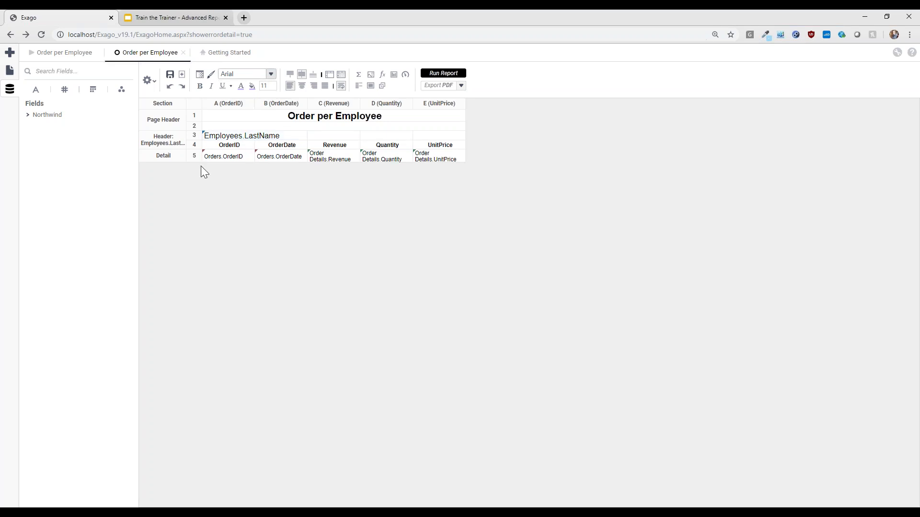
{"action": "left_click_drag", "start_coordinate": [194, 140], "coordinate": [194, 146]}
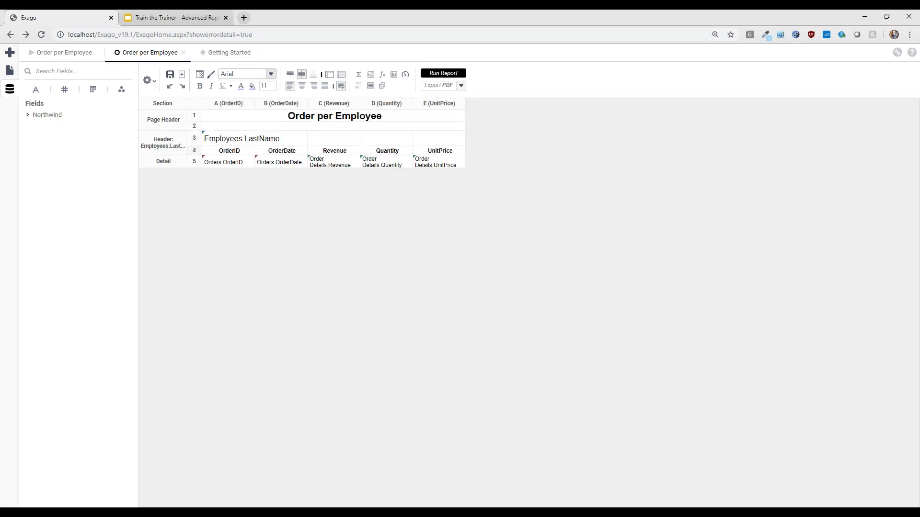
Run the report and examine how the orders are grouped by employee on the first two pages.
{"action": "left_click", "coordinate": [434, 74]}
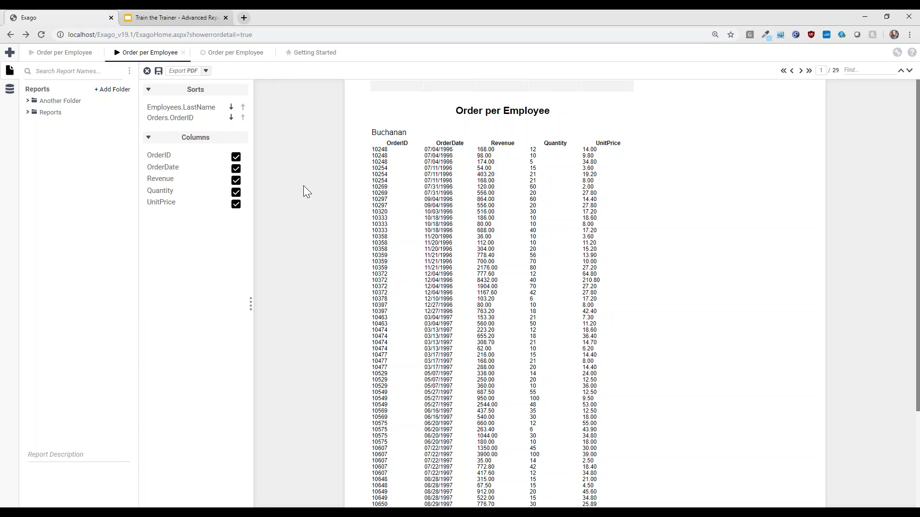
{"action": "scroll", "coordinate": [503, 236], "scroll_direction": "down", "scroll_amount": 2}
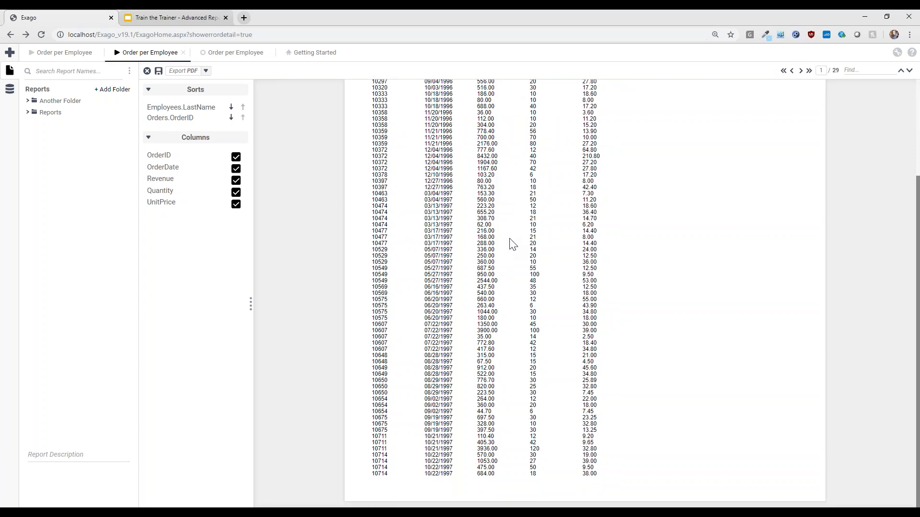
{"action": "left_click", "coordinate": [801, 70]}
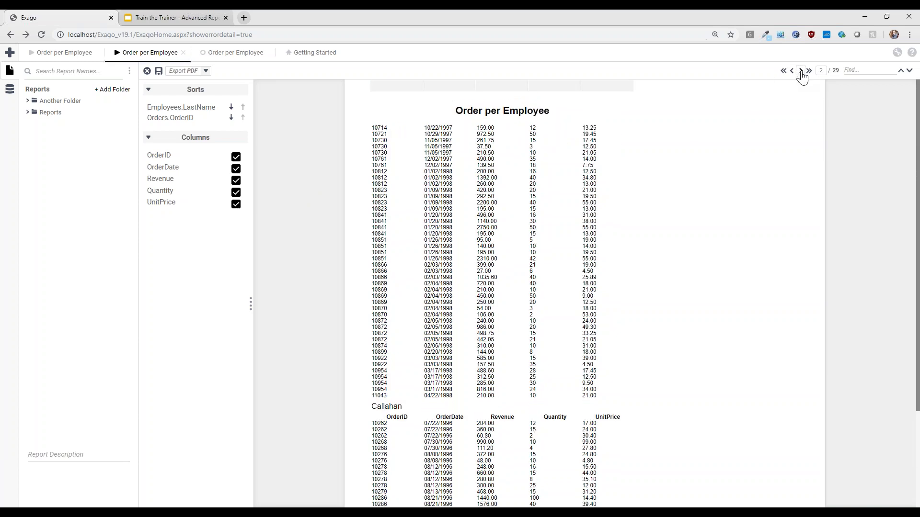
{"action": "scroll", "coordinate": [338, 426], "scroll_direction": "down", "scroll_amount": 3}
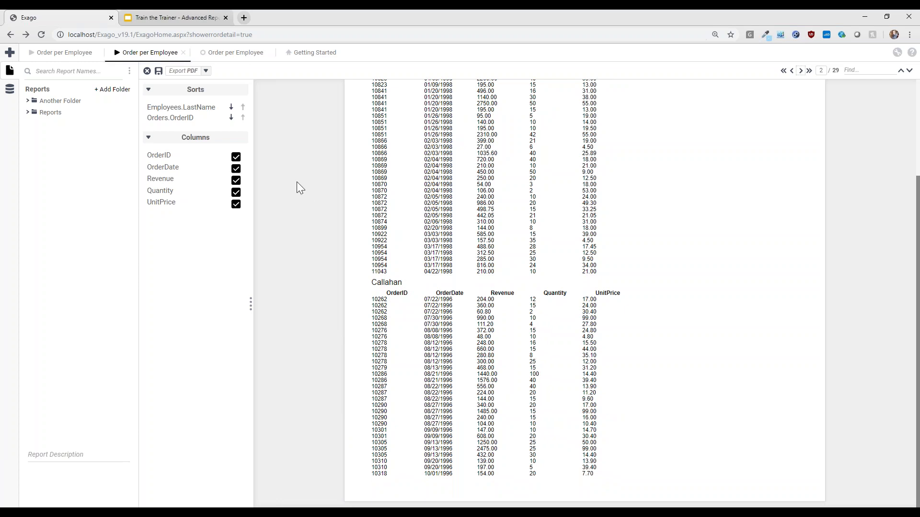
Return to the report design and add a group header for each change of Orders.OrderID below the Employees.LastName header.
{"action": "left_click", "coordinate": [224, 53]}
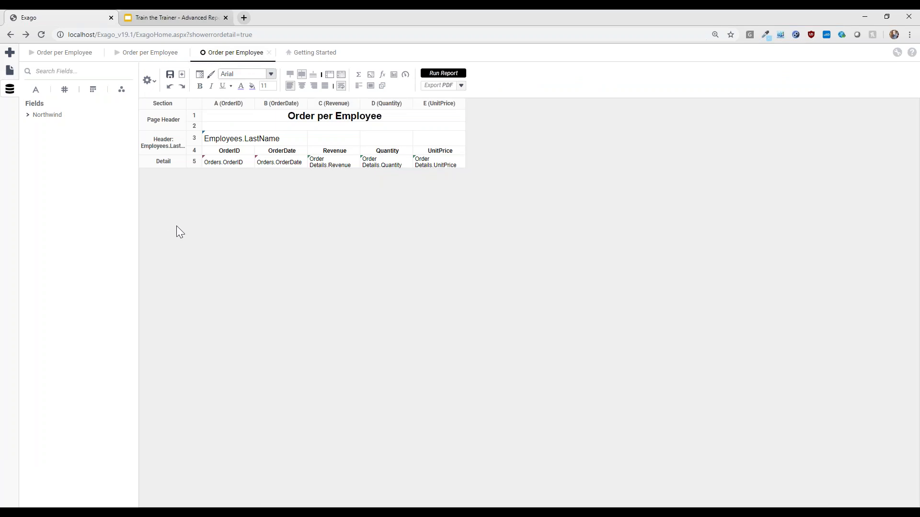
{"action": "right_click", "coordinate": [178, 149]}
{"action": "mouse_move", "coordinate": [207, 165]}
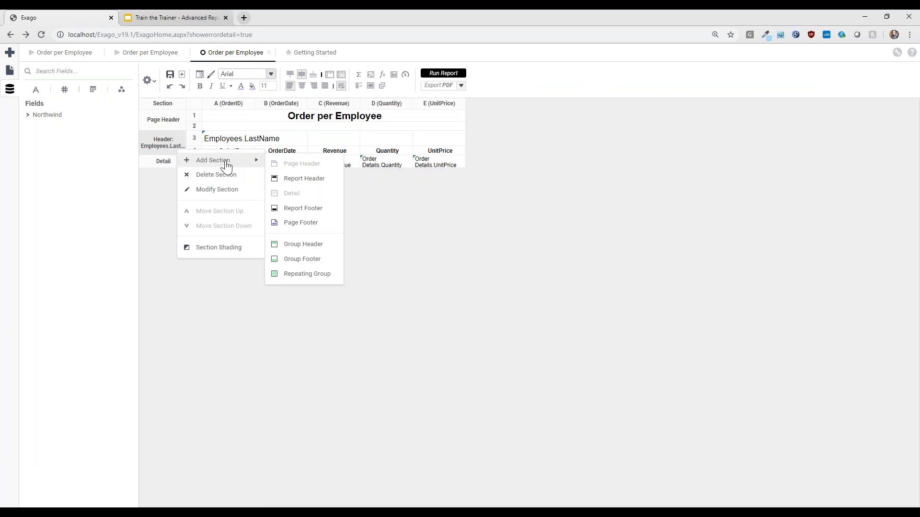
{"action": "left_click", "coordinate": [302, 245]}
{"action": "left_click", "coordinate": [468, 234]}
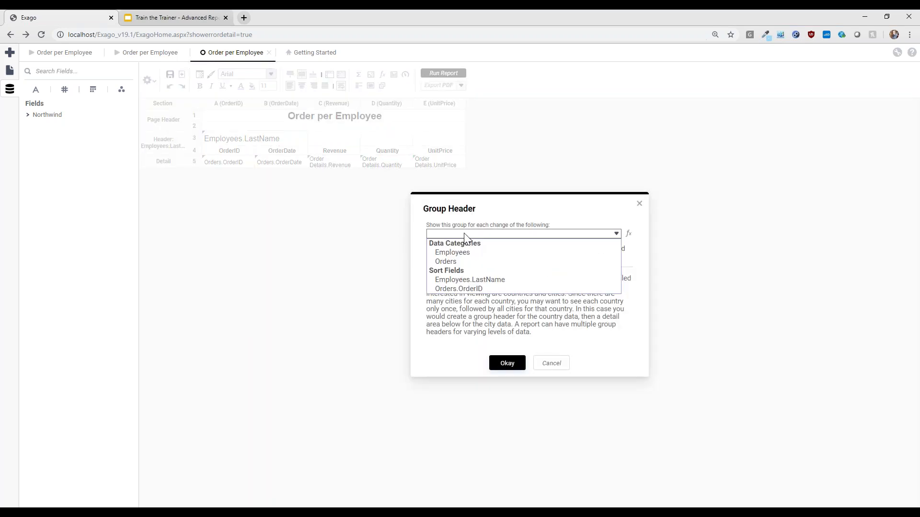
{"action": "left_click", "coordinate": [461, 288]}
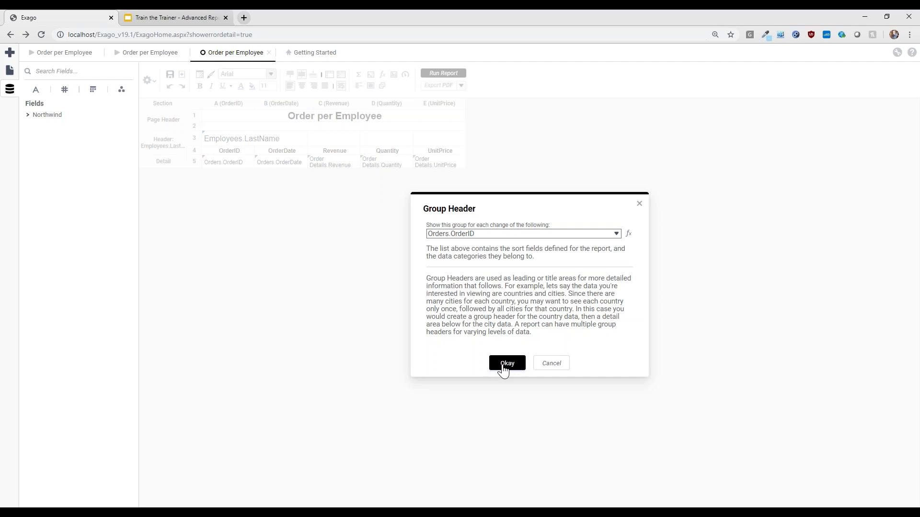
{"action": "left_click", "coordinate": [507, 364]}
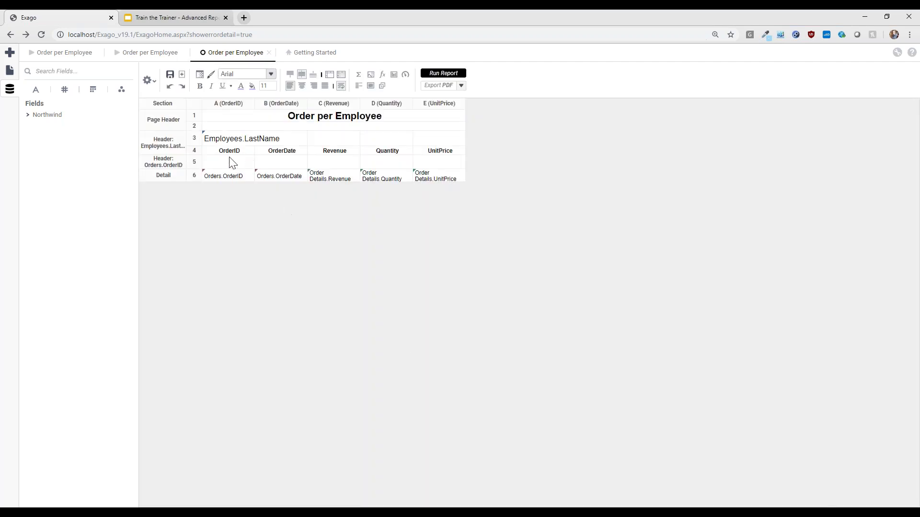
Move the OrderDate, Revenue, Quantity and UnitPrice headings into a new second row of the Orders.OrderID header, deleting their old row.
{"action": "right_click", "coordinate": [194, 162]}
{"action": "left_click", "coordinate": [226, 188]}
{"action": "left_click", "coordinate": [229, 153]}
{"action": "left_click", "coordinate": [279, 157]}
{"action": "left_click", "coordinate": [434, 151], "text": "shift"}
{"action": "left_click_drag", "start_coordinate": [283, 156], "coordinate": [286, 172]}
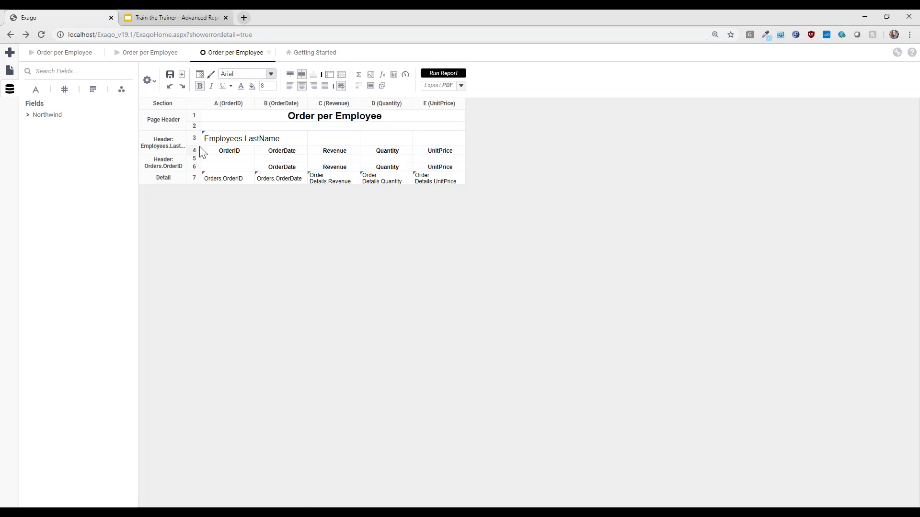
{"action": "right_click", "coordinate": [195, 150]}
{"action": "left_click", "coordinate": [231, 192]}
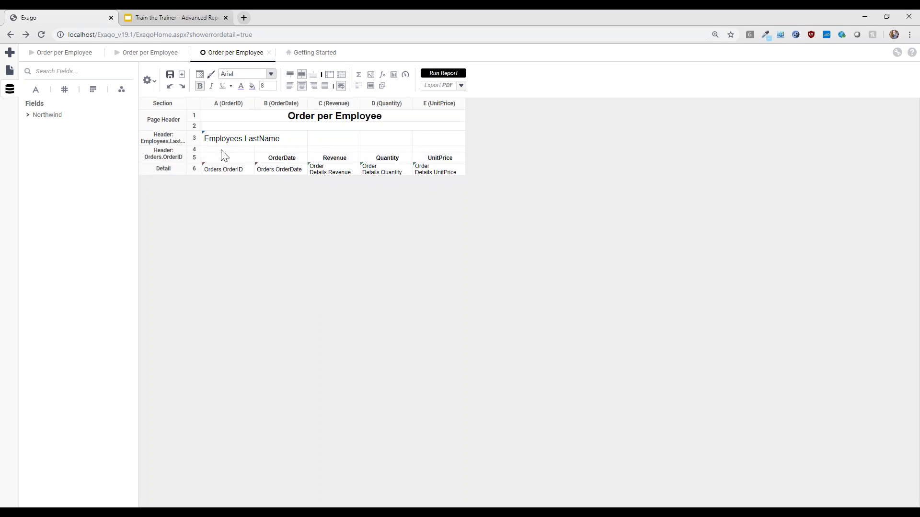
Merge the OrderDate and Revenue column cells in the Orders.OrderID header's first row, and place the Orders.OrderID field there with a larger font.
{"action": "left_click_drag", "start_coordinate": [271, 149], "coordinate": [335, 150]}
{"action": "left_click", "coordinate": [321, 74]}
{"action": "left_click_drag", "start_coordinate": [235, 172], "coordinate": [280, 151]}
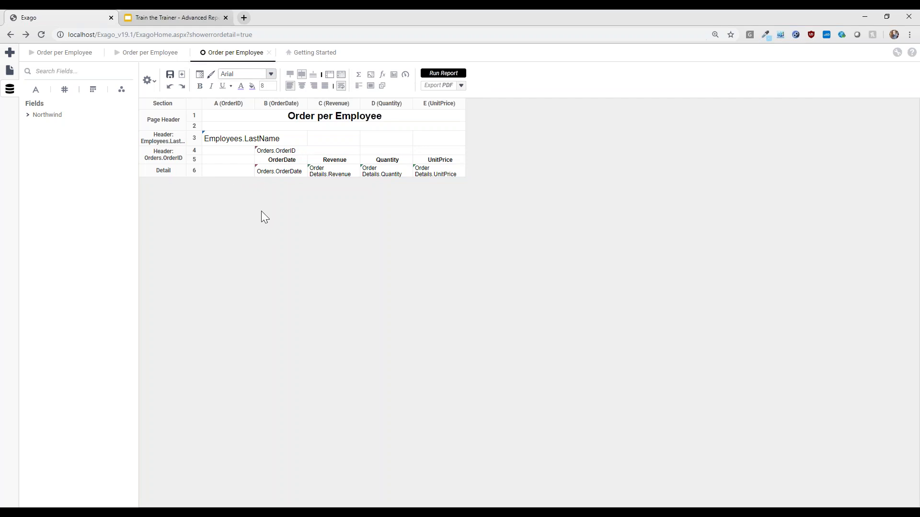
{"action": "left_click", "coordinate": [287, 151]}
{"action": "left_click", "coordinate": [275, 85]}
Shift the OrderDate through UnitPrice headings and detail fields one column toward the start and delete the emptied last column.
{"action": "left_click_drag", "start_coordinate": [276, 161], "coordinate": [439, 162]}
{"action": "left_click_drag", "start_coordinate": [276, 164], "coordinate": [229, 171]}
{"action": "left_click_drag", "start_coordinate": [325, 173], "coordinate": [280, 172]}
{"action": "left_click_drag", "start_coordinate": [388, 177], "coordinate": [335, 173]}
{"action": "left_click_drag", "start_coordinate": [421, 177], "coordinate": [389, 174]}
{"action": "right_click", "coordinate": [433, 107]}
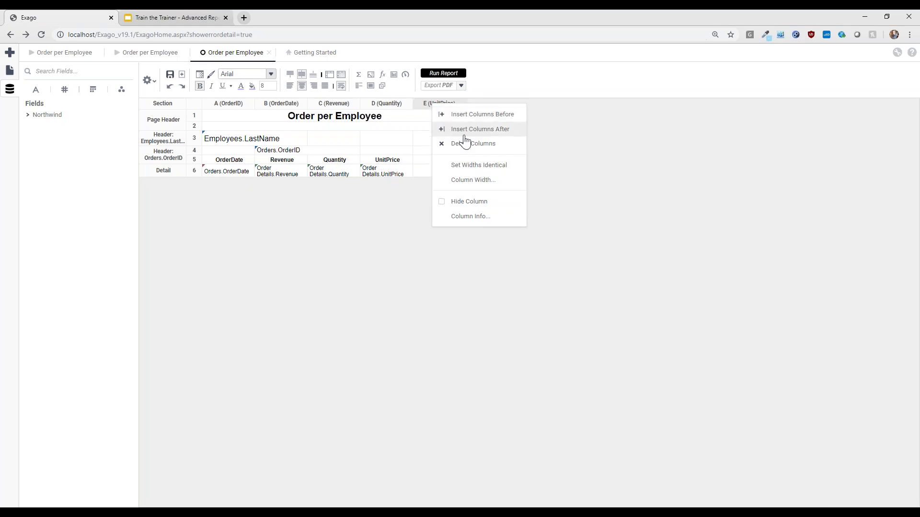
{"action": "left_click", "coordinate": [462, 141]}
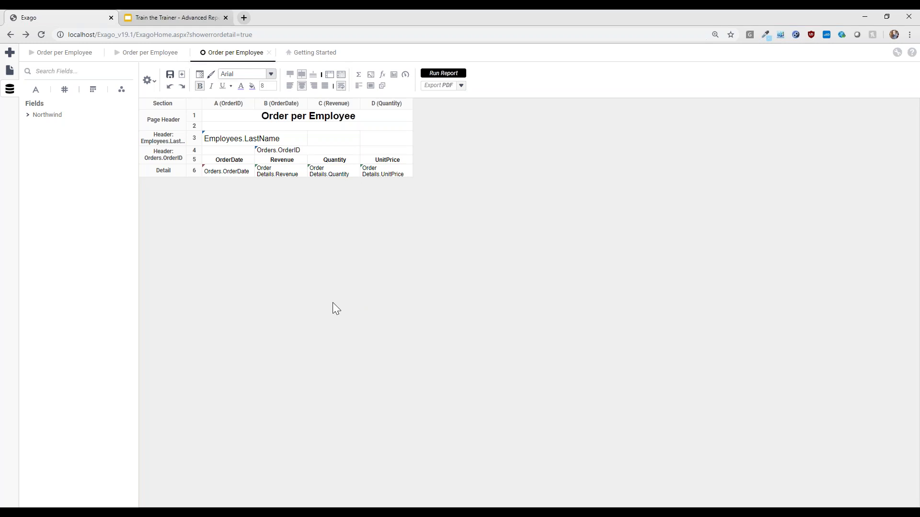
{"action": "left_click", "coordinate": [240, 136]}
{"action": "key", "text": "Delete"}
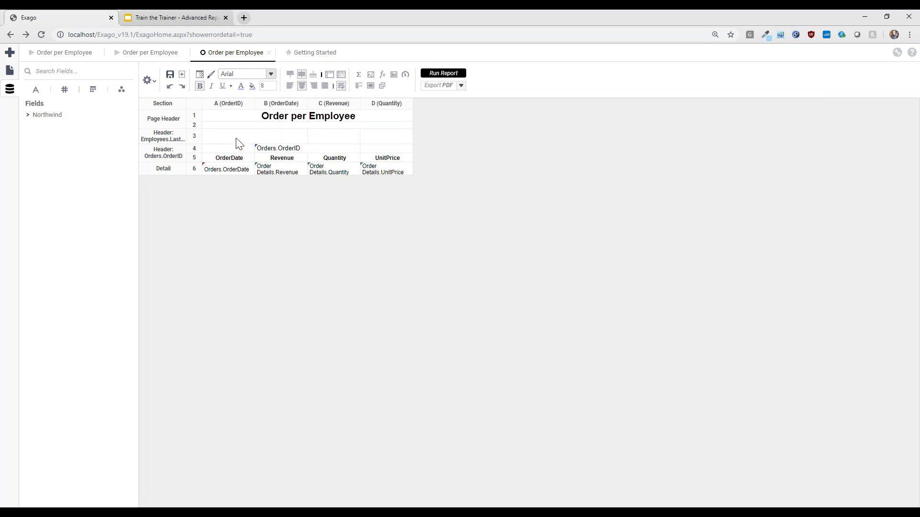
{"action": "key", "text": "ctrl+z"}
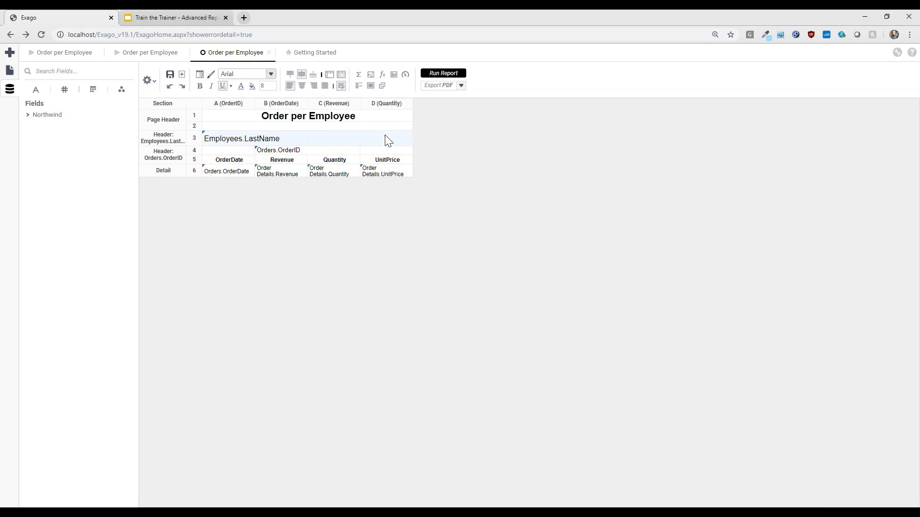
Shade the Employees.LastName header row light red and set the Orders.OrderID field's font size to 11.
{"action": "left_click", "coordinate": [251, 87]}
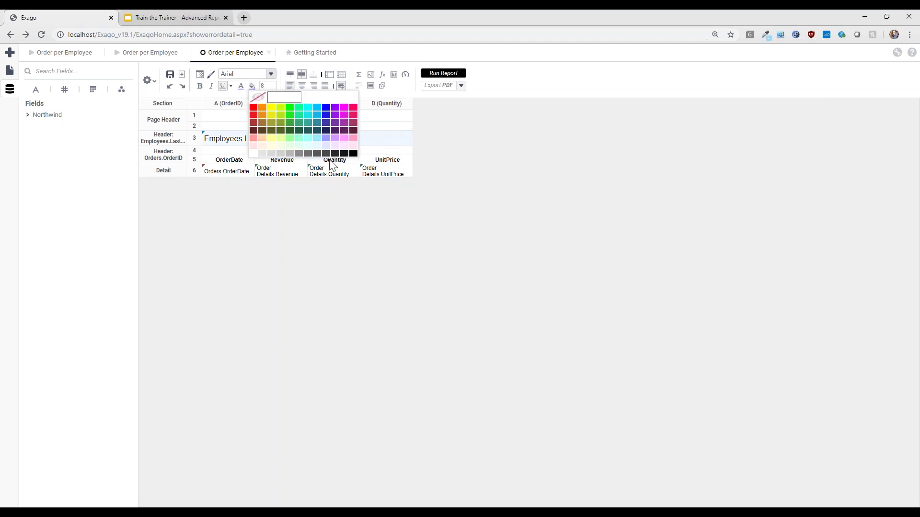
{"action": "left_click", "coordinate": [253, 146]}
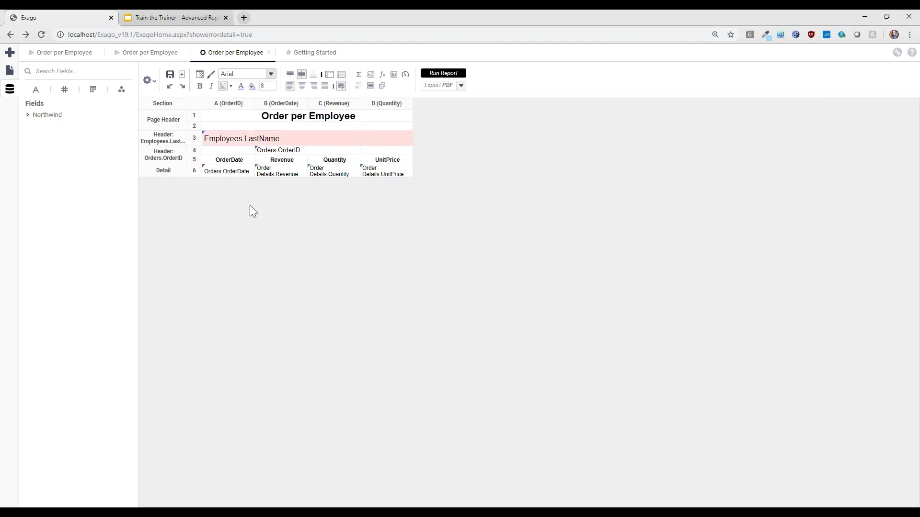
{"action": "left_click", "coordinate": [267, 150]}
{"action": "left_click", "coordinate": [272, 85]}
{"action": "type", "text": "11"}
{"action": "key", "text": "Return"}
Shade the first row of the Orders.OrderID header light green and make that row slightly taller.
{"action": "left_click_drag", "start_coordinate": [235, 153], "coordinate": [401, 154]}
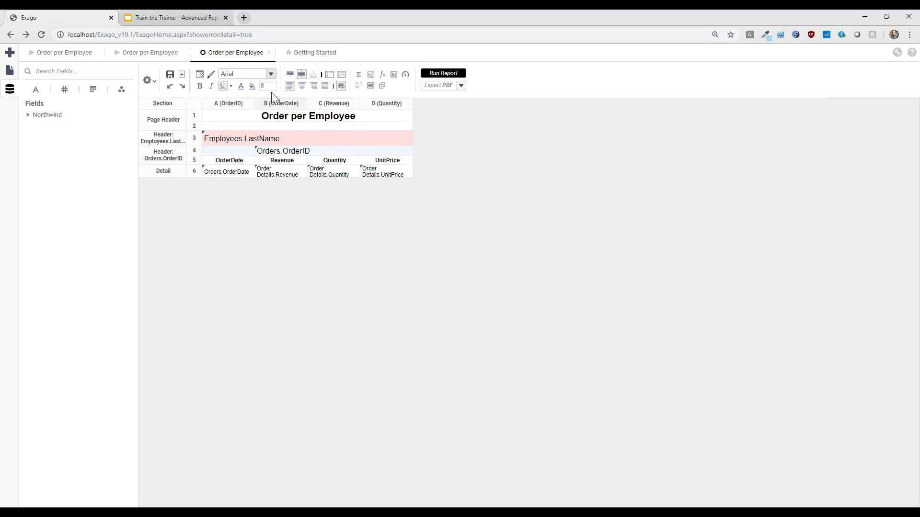
{"action": "left_click", "coordinate": [250, 88]}
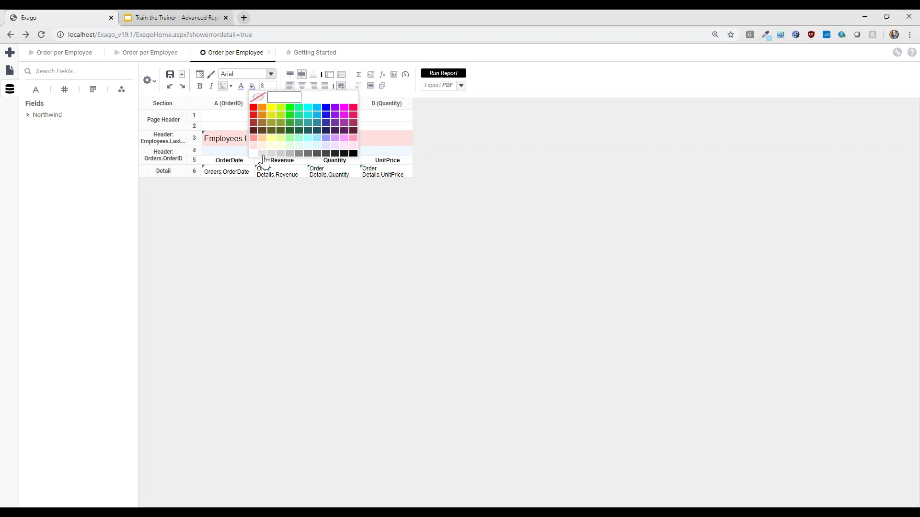
{"action": "left_click", "coordinate": [286, 153]}
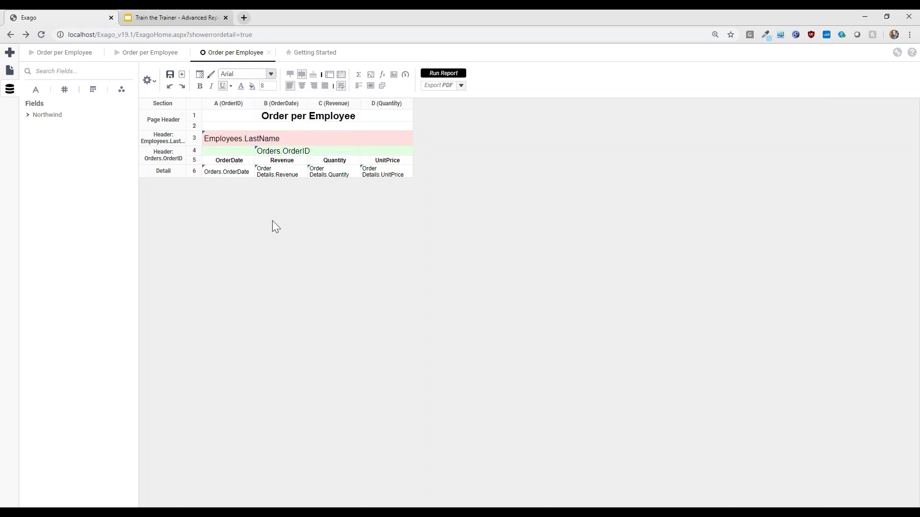
{"action": "left_click_drag", "start_coordinate": [194, 160], "coordinate": [194, 165]}
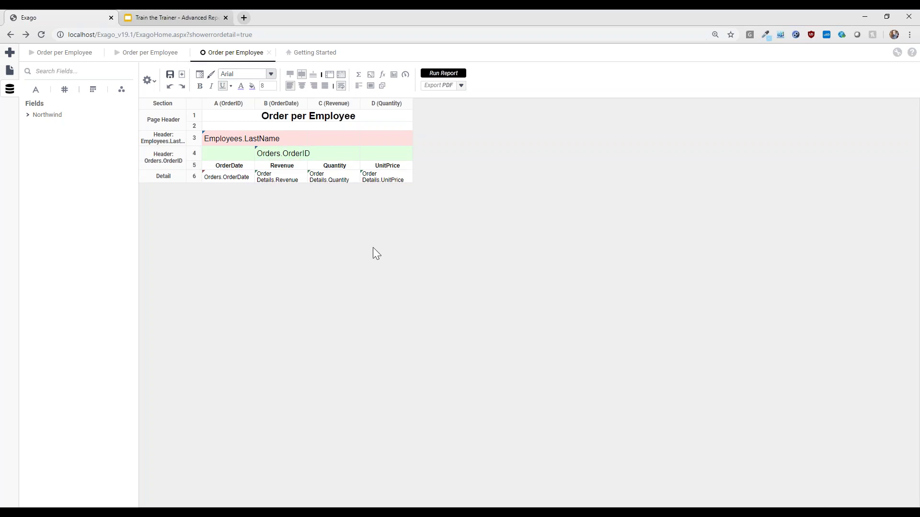
Add a group footer below the Detail section for each change of Orders.OrderID.
{"action": "right_click", "coordinate": [162, 177]}
{"action": "mouse_move", "coordinate": [200, 187]}
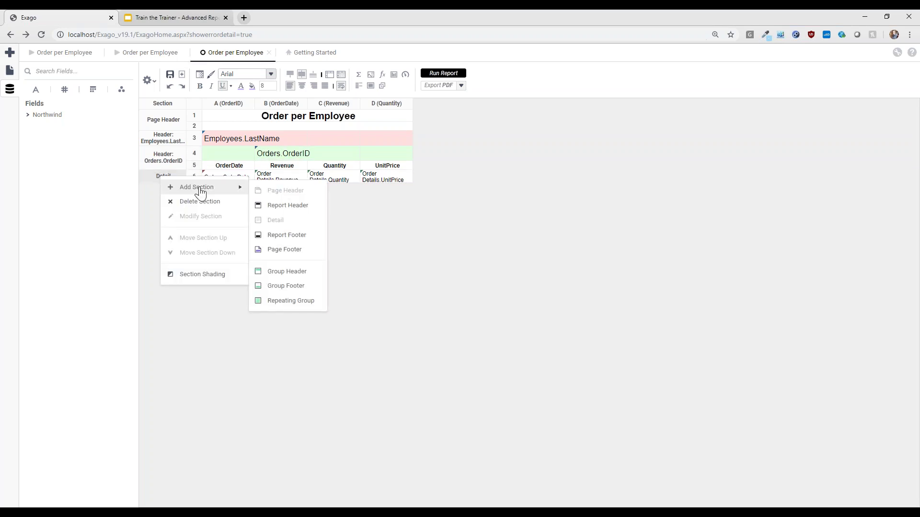
{"action": "left_click", "coordinate": [290, 293]}
{"action": "left_click", "coordinate": [536, 230]}
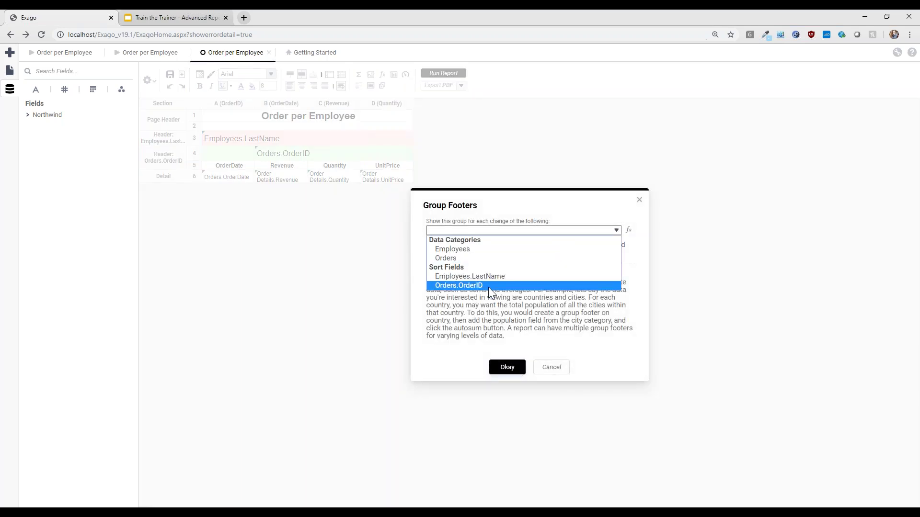
{"action": "left_click", "coordinate": [473, 284]}
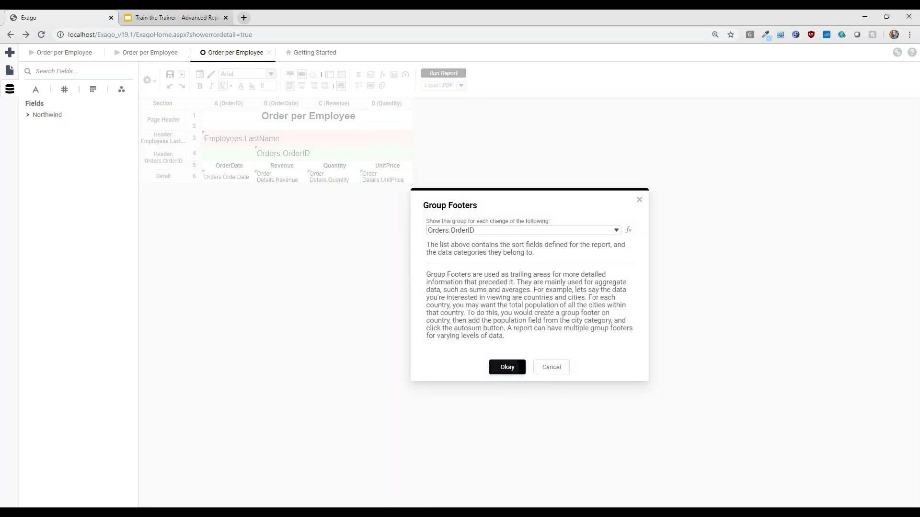
{"action": "left_click", "coordinate": [502, 376]}
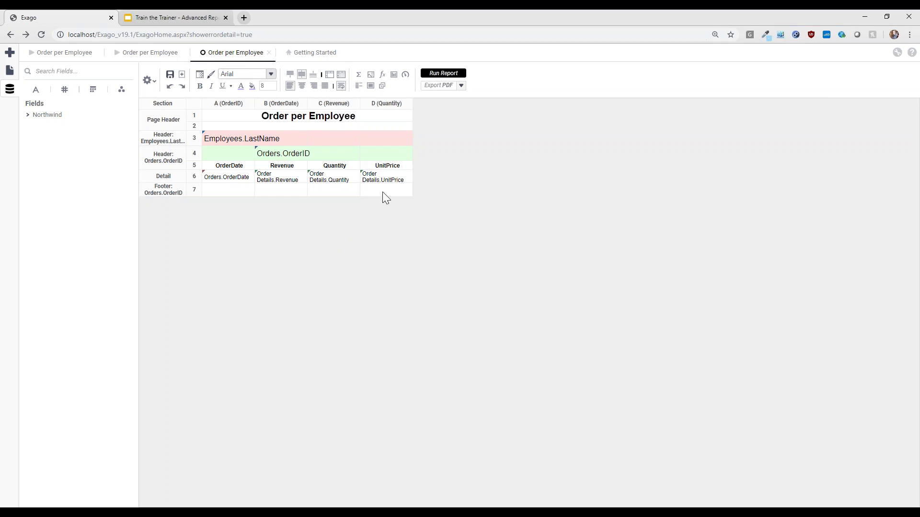
Enter the formula AggSum({Order Details.Revenue}) in the Revenue cell of the Orders.OrderID footer.
{"action": "left_click", "coordinate": [280, 190]}
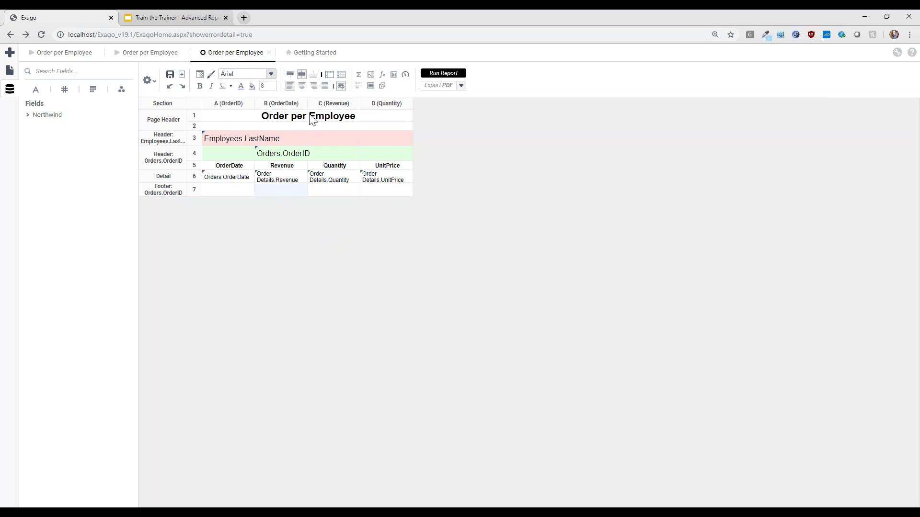
{"action": "left_click", "coordinate": [382, 74]}
{"action": "type", "text": "a"}
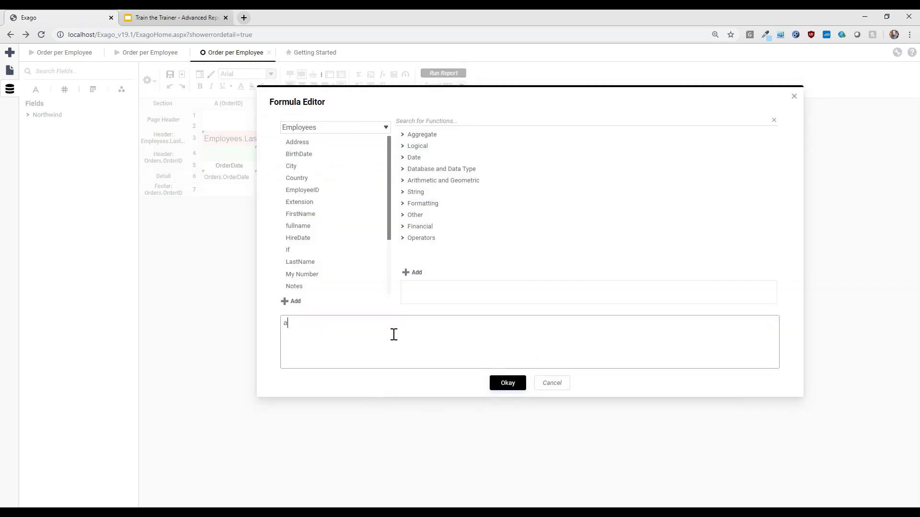
{"action": "type", "text": "ggsum"}
{"action": "key", "text": "Return"}
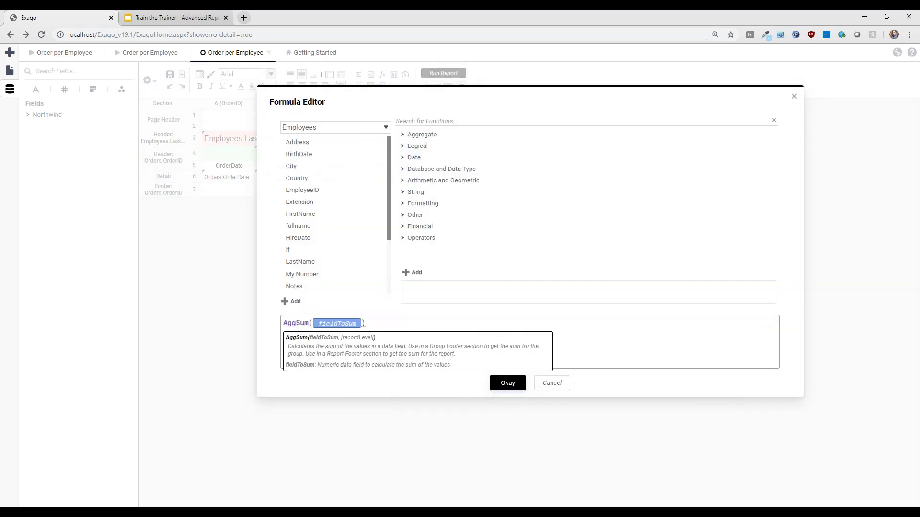
{"action": "type", "text": "reven"}
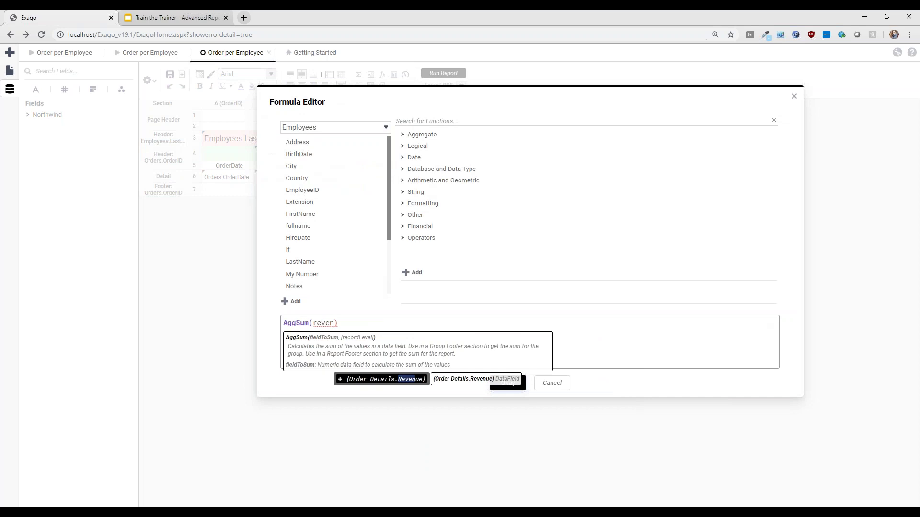
{"action": "key", "text": "Return"}
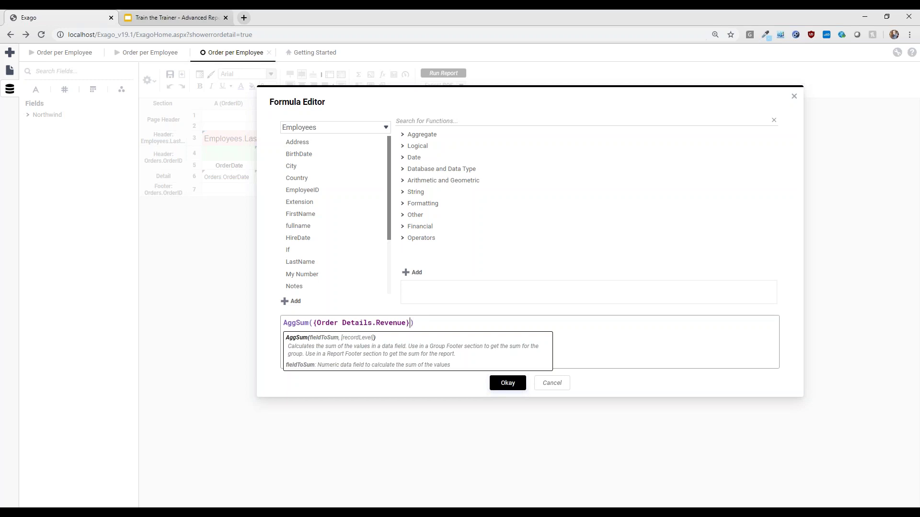
{"action": "left_click", "coordinate": [508, 383]}
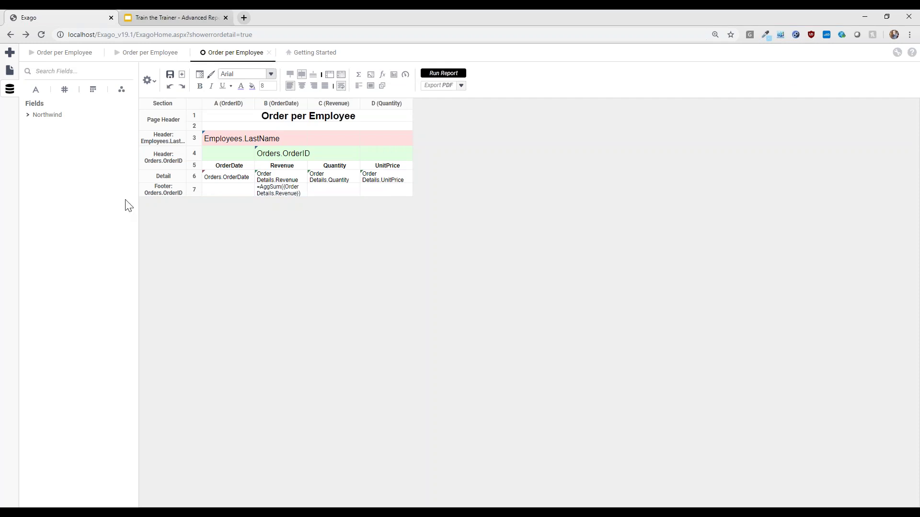
Add a second group footer for each change of Employees.LastName.
{"action": "right_click", "coordinate": [159, 190]}
{"action": "mouse_move", "coordinate": [192, 202]}
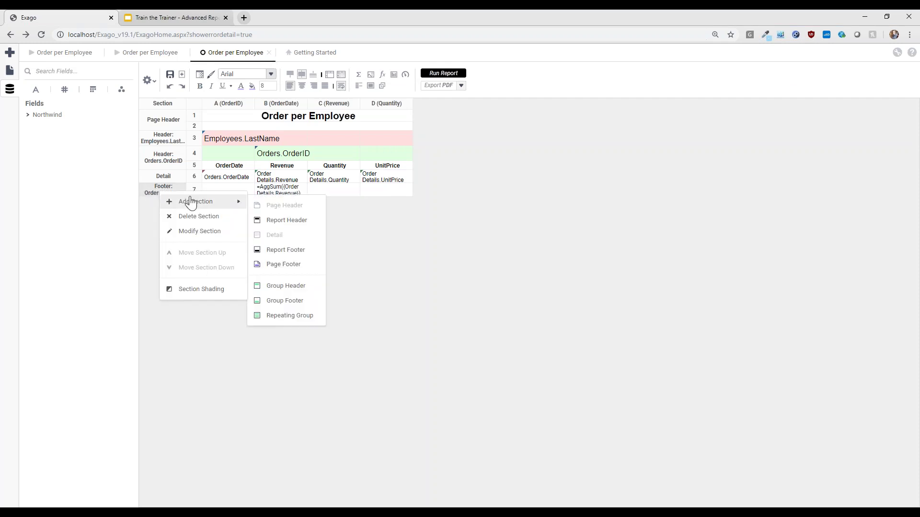
{"action": "left_click", "coordinate": [275, 301]}
{"action": "left_click", "coordinate": [463, 230]}
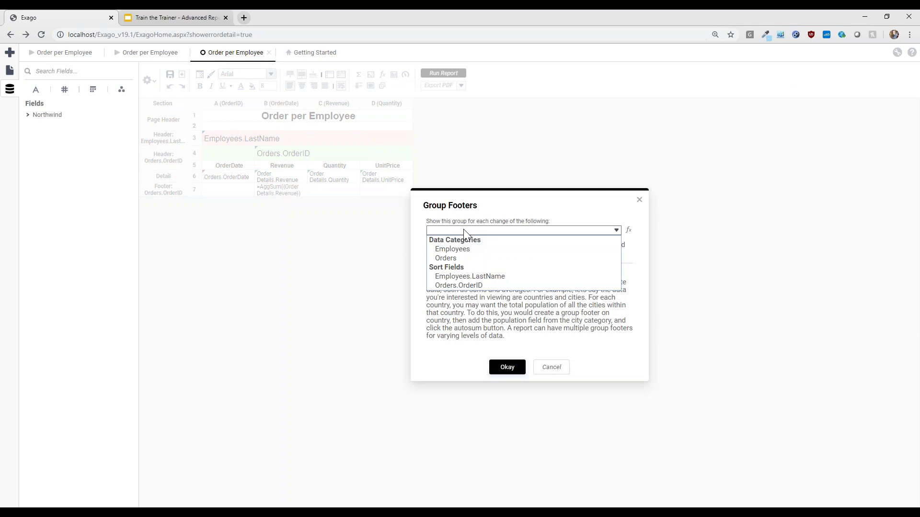
{"action": "left_click", "coordinate": [456, 277]}
{"action": "left_click", "coordinate": [504, 369]}
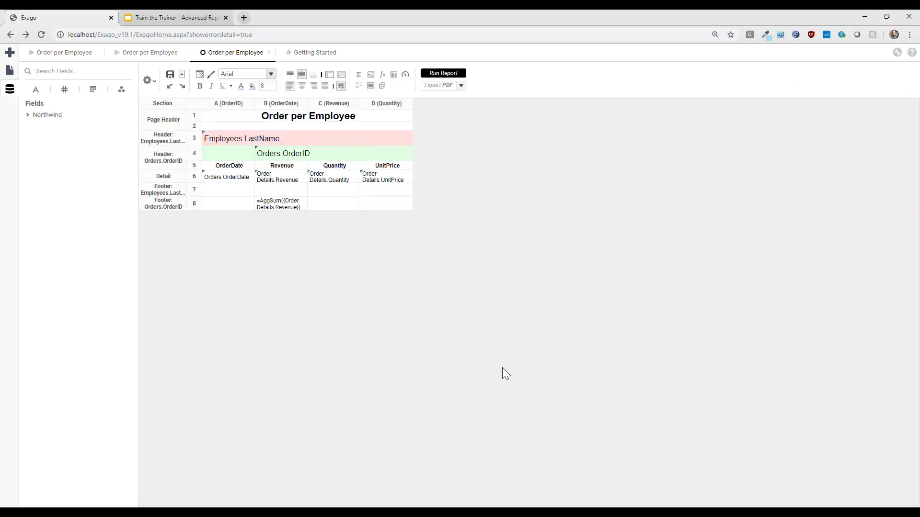
Move the Employees.LastName footer below the Orders.OrderID footer and copy the revenue sum formula into its Revenue cell.
{"action": "right_click", "coordinate": [169, 189]}
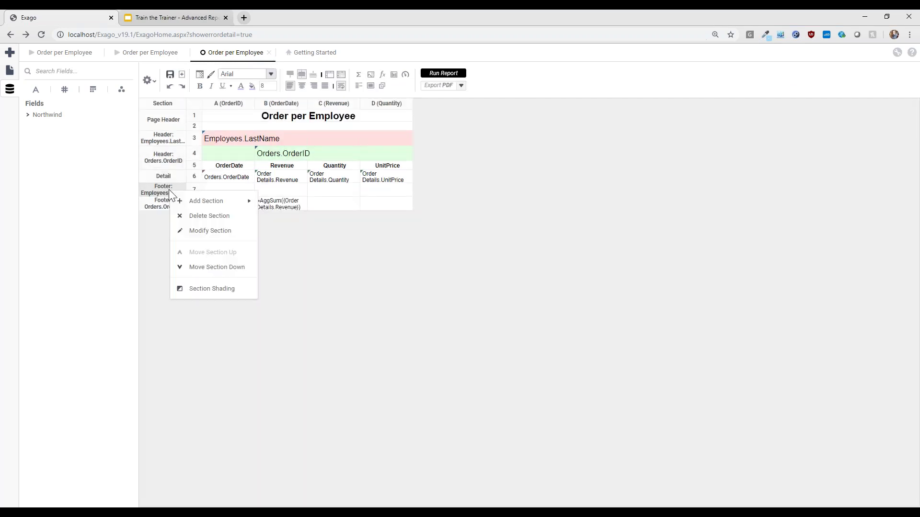
{"action": "left_click", "coordinate": [201, 271]}
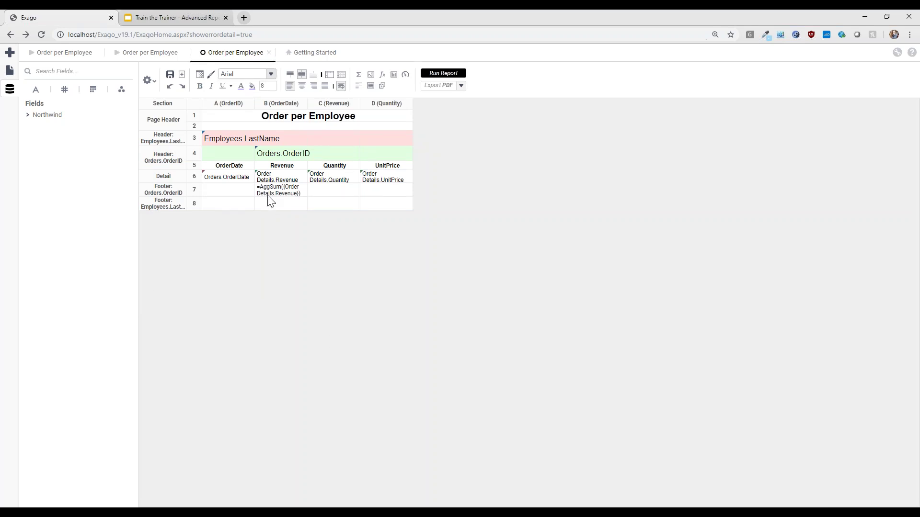
{"action": "left_click_drag", "start_coordinate": [276, 194], "coordinate": [276, 203]}
Shade the Orders.OrderID footer row light green and the Employees.LastName footer row light red.
{"action": "left_click", "coordinate": [231, 191]}
{"action": "left_click", "coordinate": [370, 192], "text": "shift"}
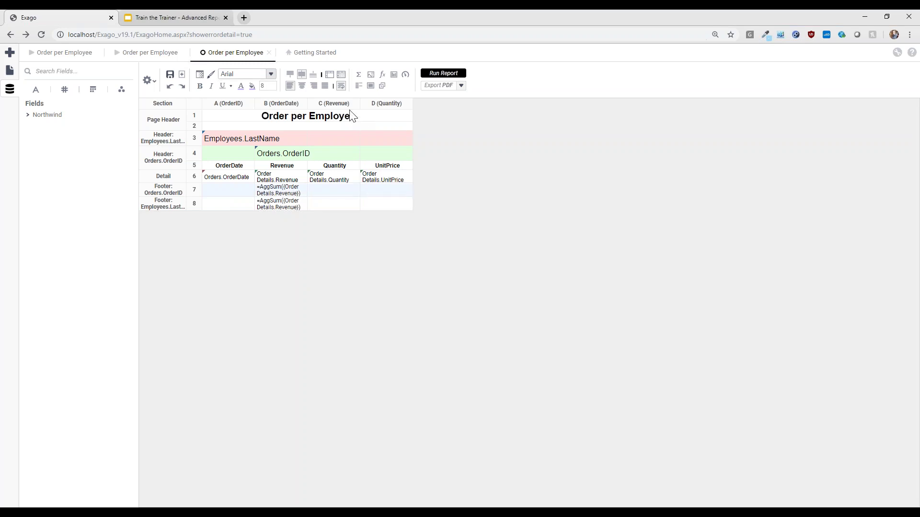
{"action": "left_click", "coordinate": [252, 87]}
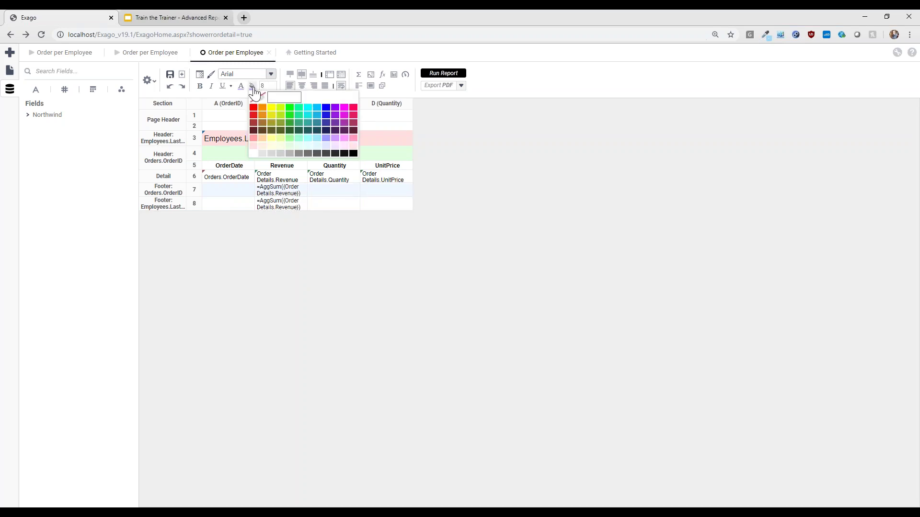
{"action": "left_click", "coordinate": [287, 153]}
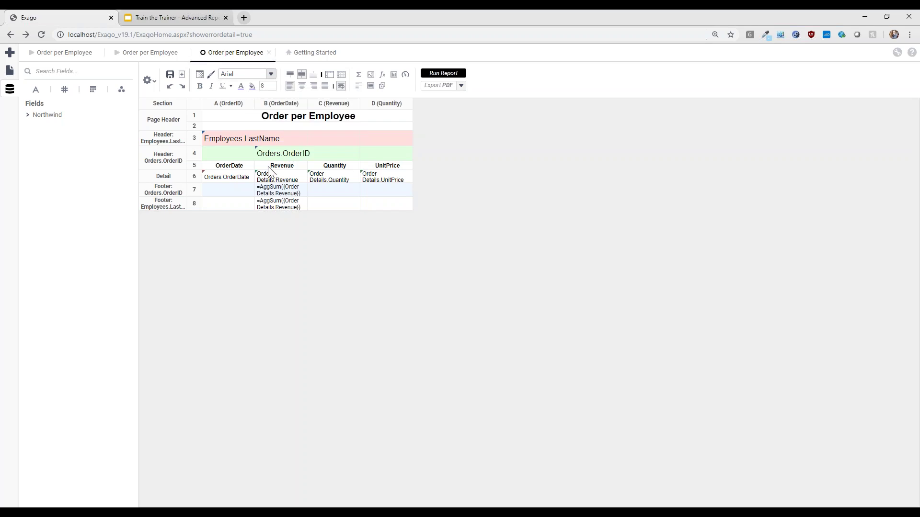
{"action": "left_click", "coordinate": [347, 208], "text": "shift"}
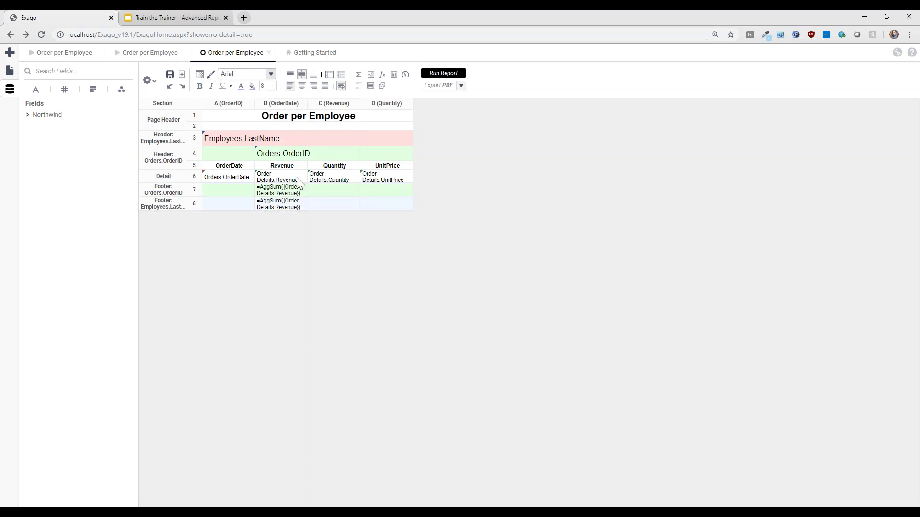
{"action": "left_click", "coordinate": [252, 87]}
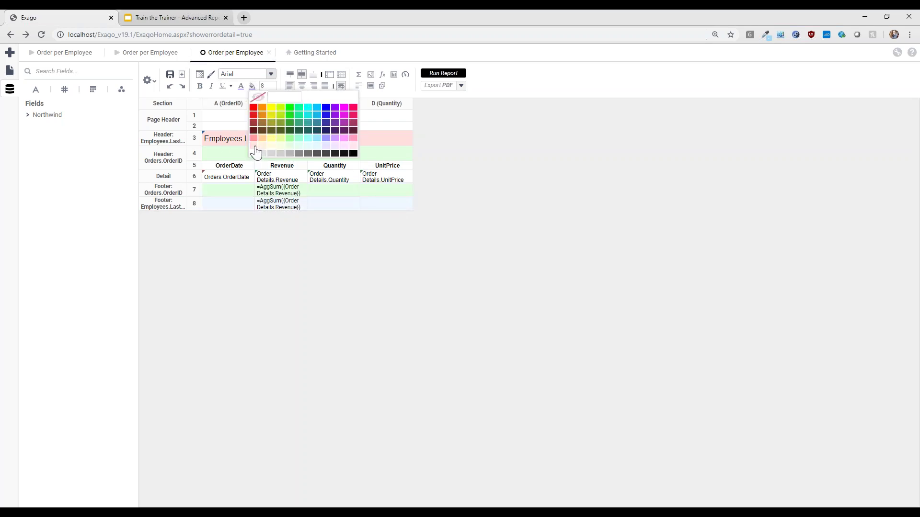
{"action": "left_click", "coordinate": [254, 145]}
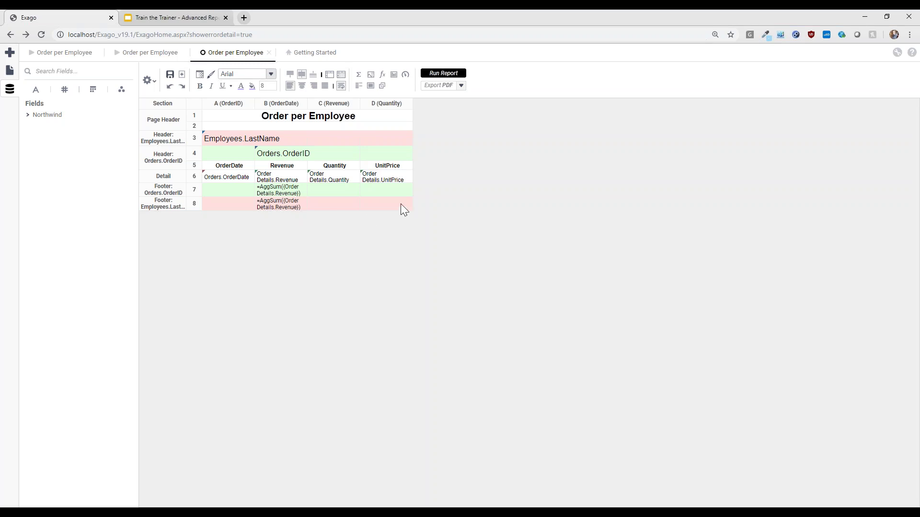
Run the report and page through to page 4 to examine the order and employee revenue totals.
{"action": "left_click", "coordinate": [460, 77]}
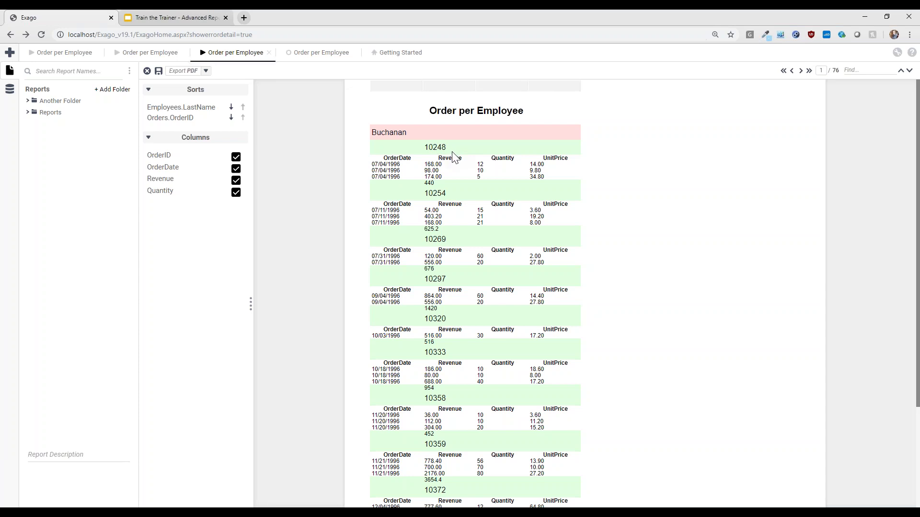
{"action": "scroll", "coordinate": [479, 213], "scroll_direction": "down", "scroll_amount": 3}
{"action": "left_click", "coordinate": [800, 70]}
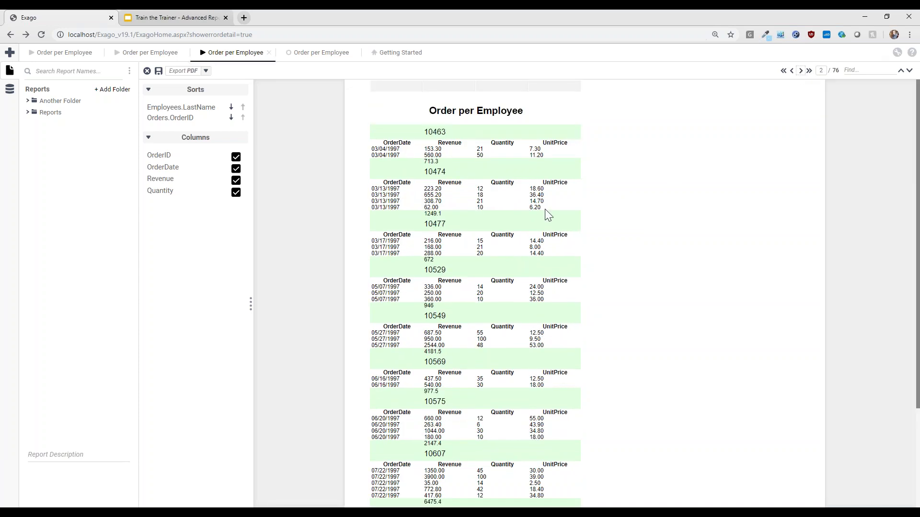
{"action": "scroll", "coordinate": [547, 214], "scroll_direction": "down", "scroll_amount": 3}
{"action": "left_click", "coordinate": [800, 71]}
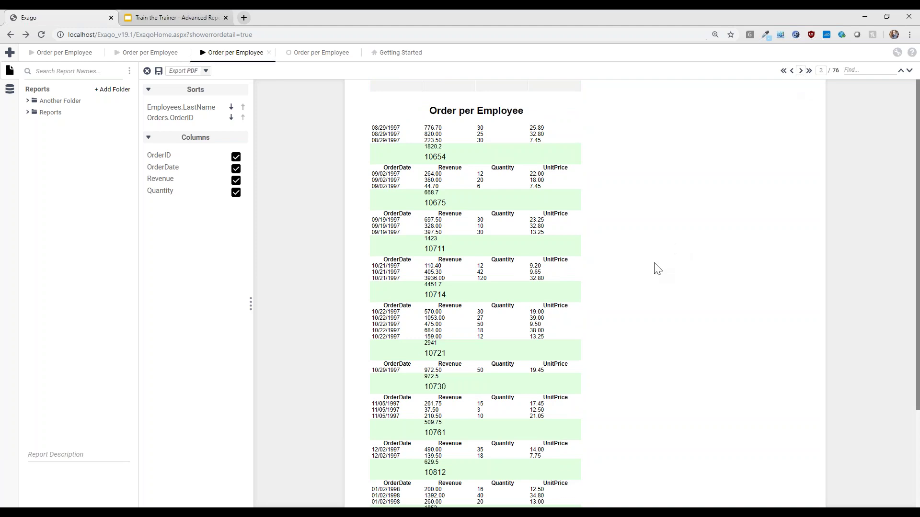
{"action": "scroll", "coordinate": [655, 266], "scroll_direction": "down", "scroll_amount": 3}
{"action": "left_click", "coordinate": [800, 71]}
{"action": "scroll", "coordinate": [688, 205], "scroll_direction": "down", "scroll_amount": 5}
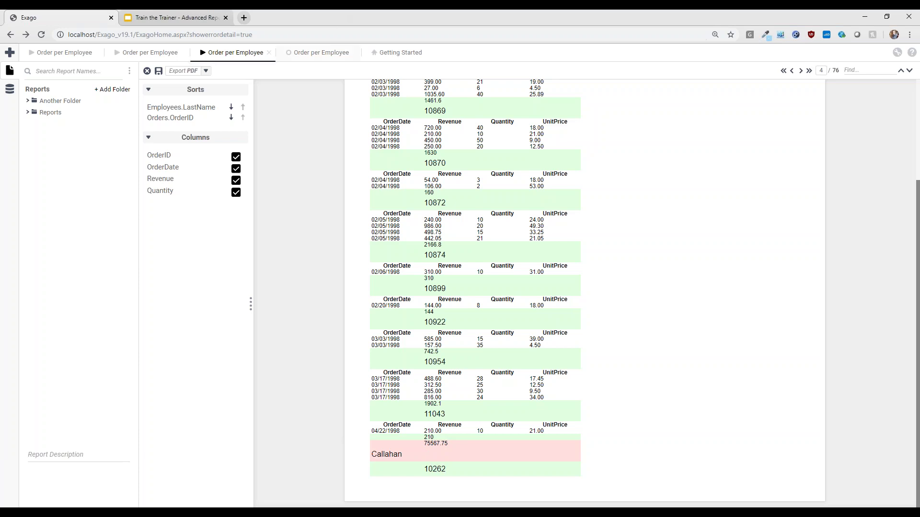
Return to the report design and format the revenue sum in the Employees.LastName footer as a Number with the $ currency symbol.
{"action": "left_click", "coordinate": [325, 52]}
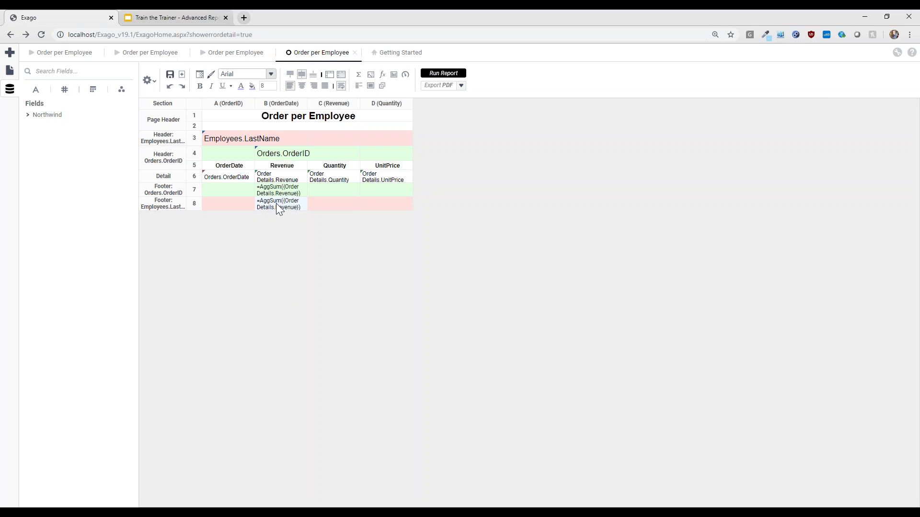
{"action": "left_click", "coordinate": [200, 75]}
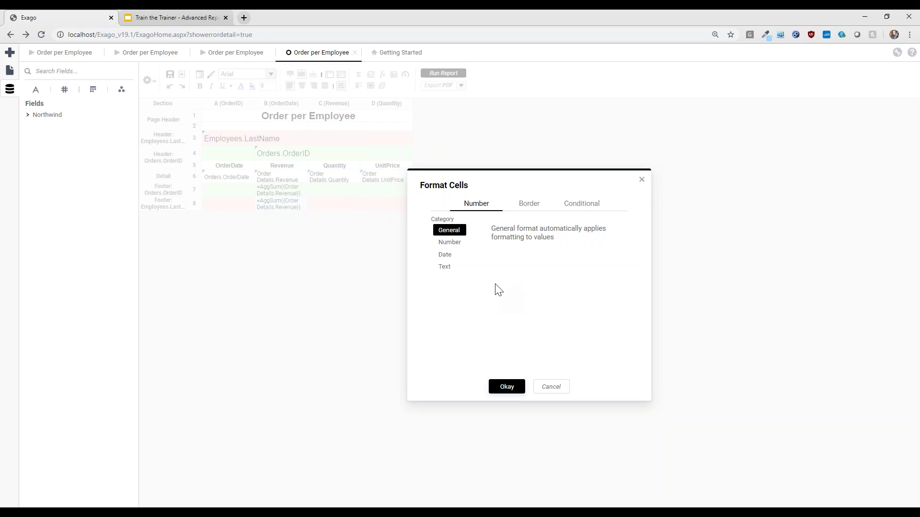
{"action": "left_click", "coordinate": [449, 242]}
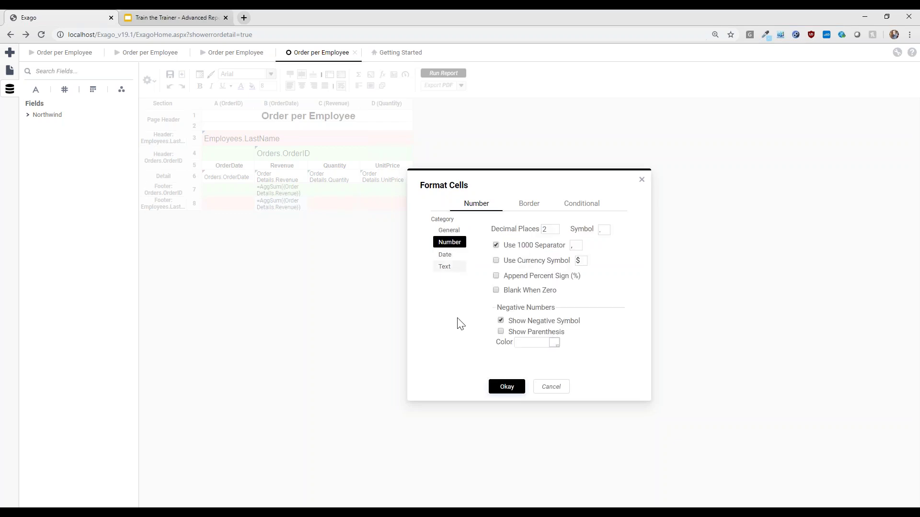
{"action": "left_click", "coordinate": [497, 261]}
{"action": "left_click", "coordinate": [505, 389]}
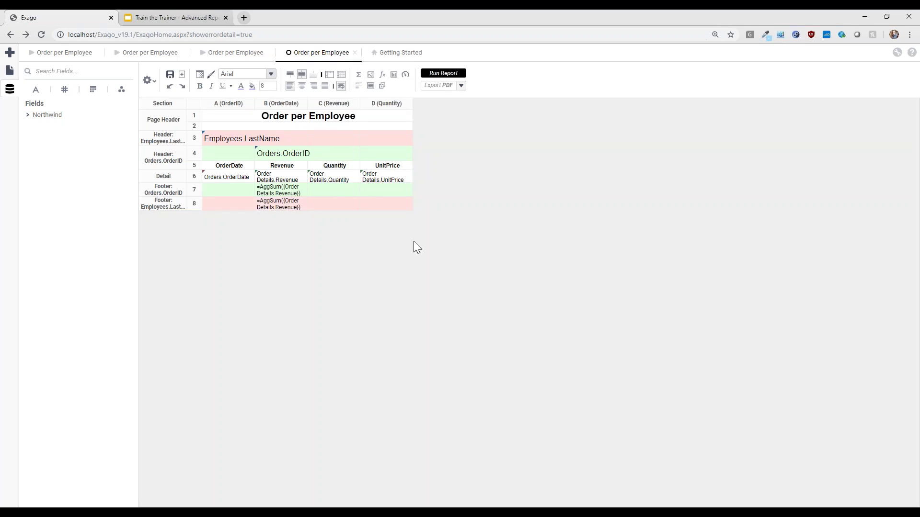
Run the report and go to page 4 to examine the formatted revenue total in the employee footer.
{"action": "left_click", "coordinate": [450, 73]}
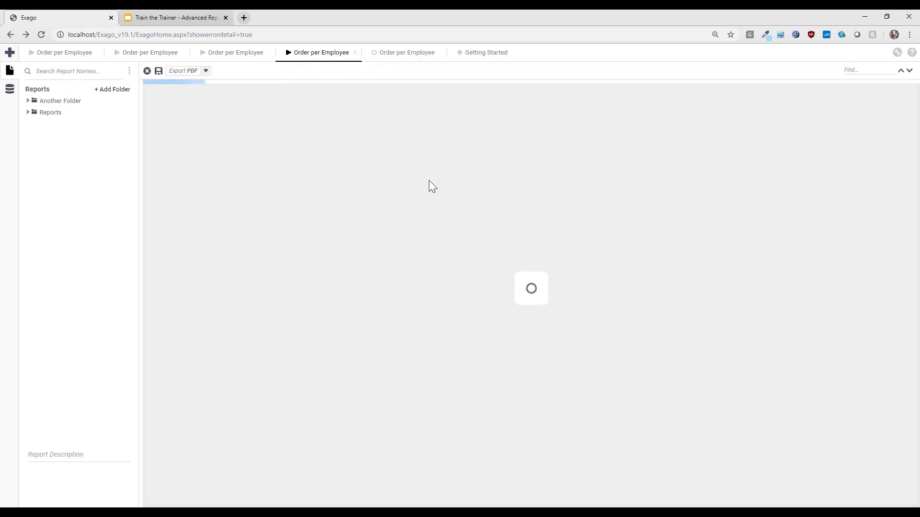
{"action": "scroll", "coordinate": [671, 180], "scroll_direction": "down", "scroll_amount": 3}
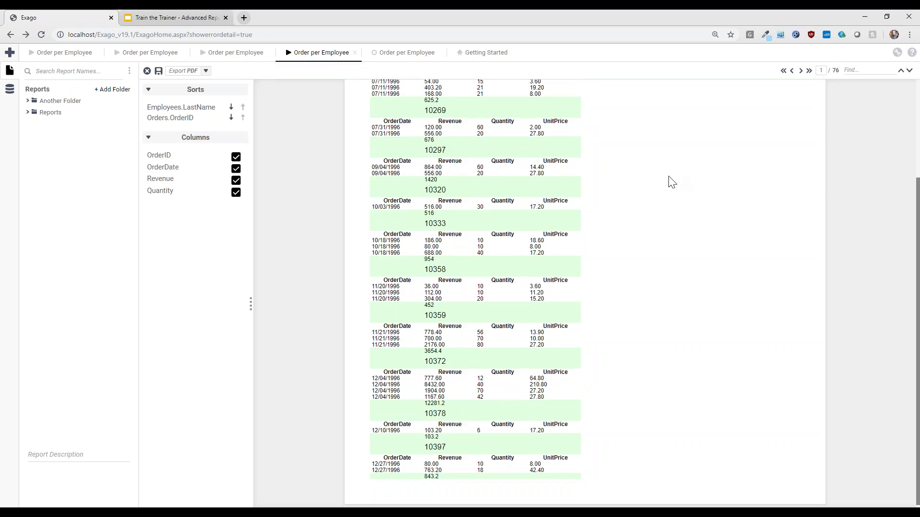
{"action": "left_click", "coordinate": [800, 71]}
{"action": "left_click", "coordinate": [800, 71]}
{"action": "left_click", "coordinate": [800, 71]}
{"action": "scroll", "coordinate": [715, 192], "scroll_direction": "down", "scroll_amount": 3}
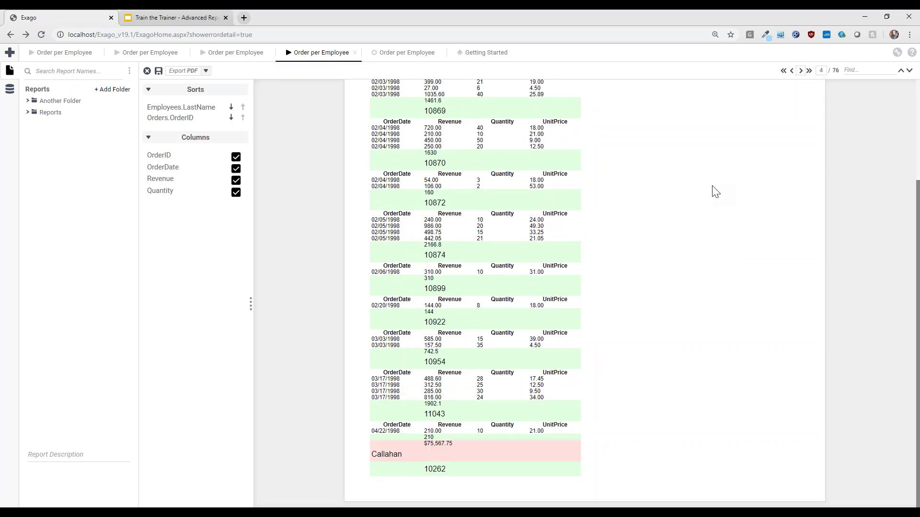
{"action": "left_click_drag", "start_coordinate": [426, 443], "coordinate": [457, 448]}
{"action": "left_click", "coordinate": [459, 447]}
Return to the report design and review the General, Number and Date cell format categories for the Orders.OrderID footer's revenue sum without applying changes.
{"action": "left_click", "coordinate": [426, 52]}
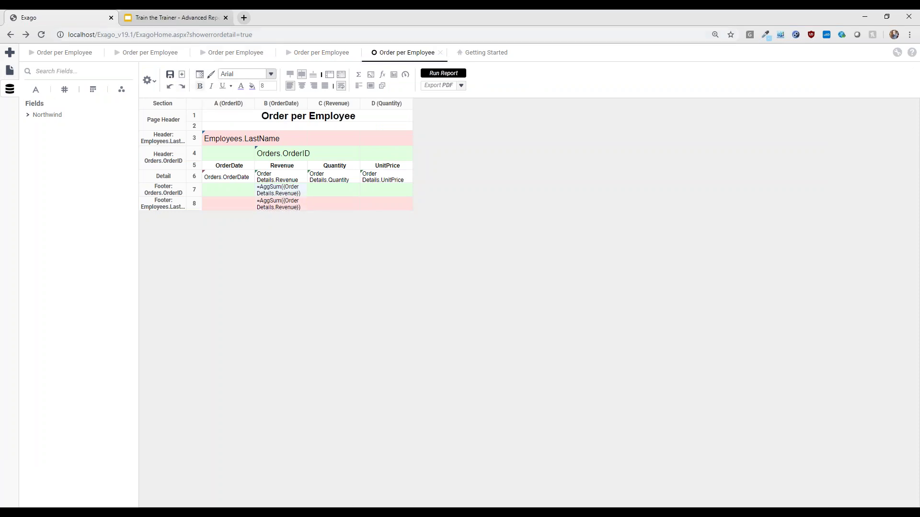
{"action": "left_click", "coordinate": [200, 75]}
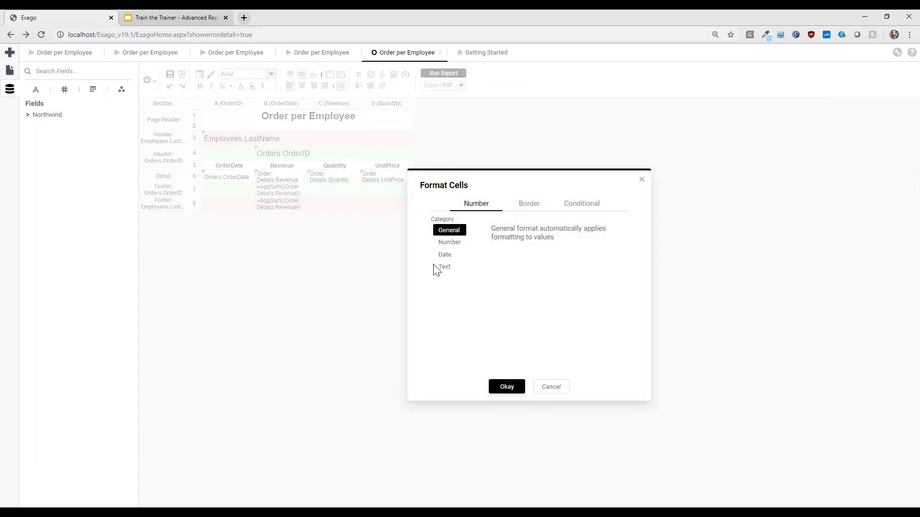
{"action": "left_click", "coordinate": [450, 245]}
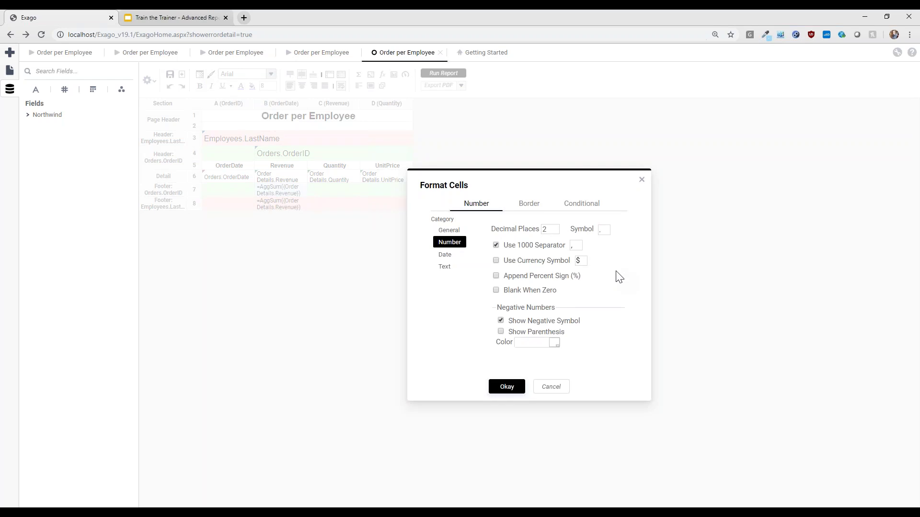
{"action": "left_click", "coordinate": [448, 231]}
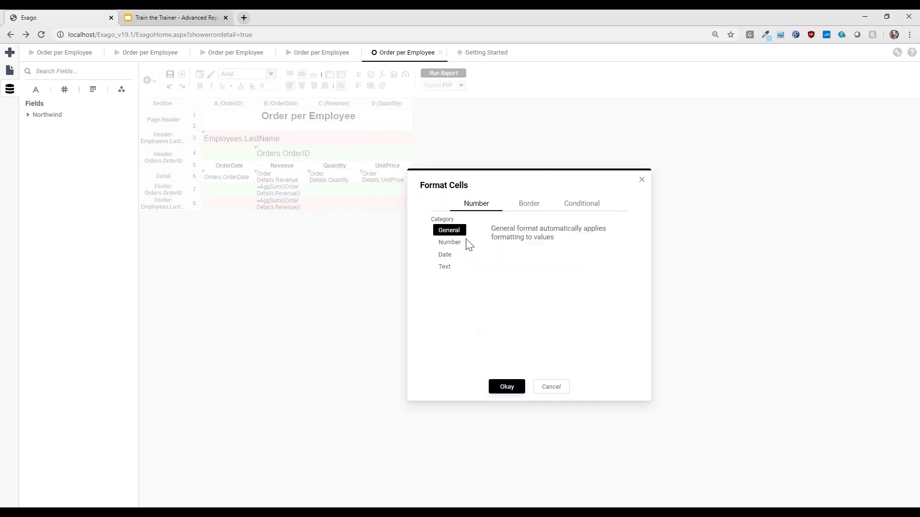
{"action": "left_click", "coordinate": [454, 258]}
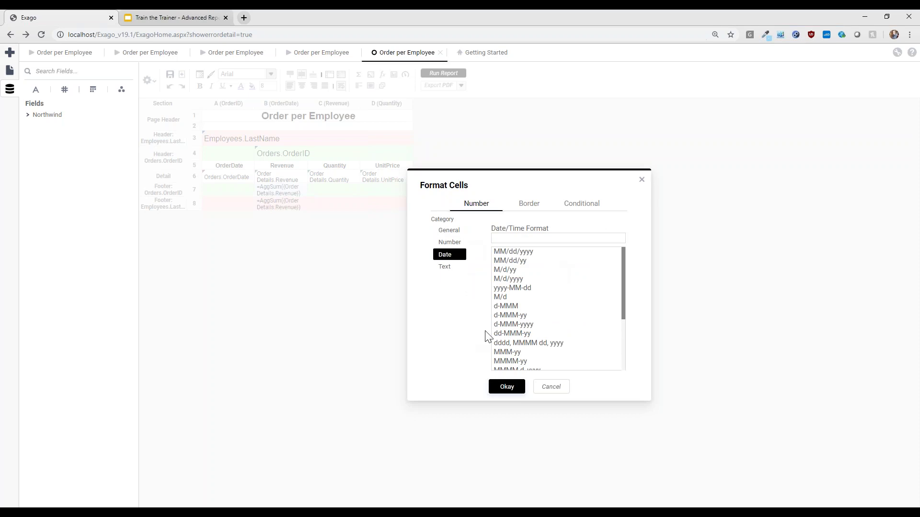
{"action": "left_click", "coordinate": [453, 230]}
{"action": "left_click", "coordinate": [454, 244]}
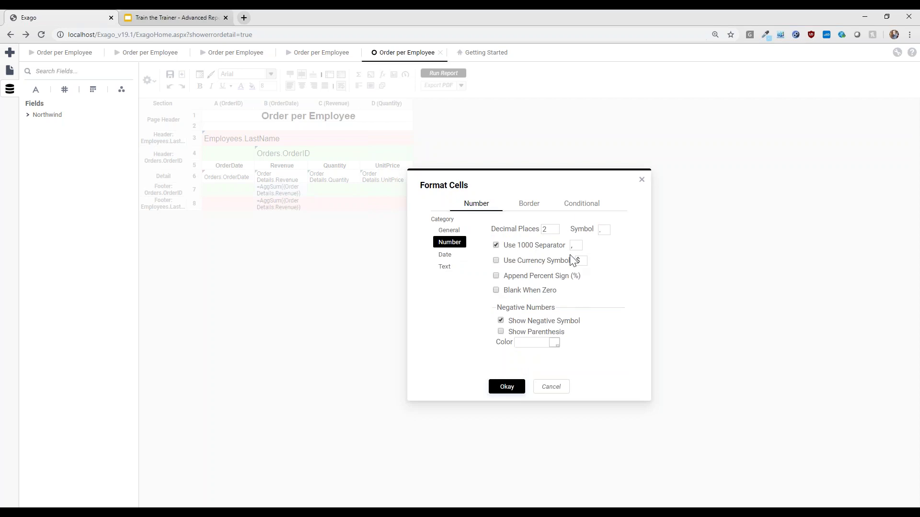
{"action": "left_click", "coordinate": [453, 232]}
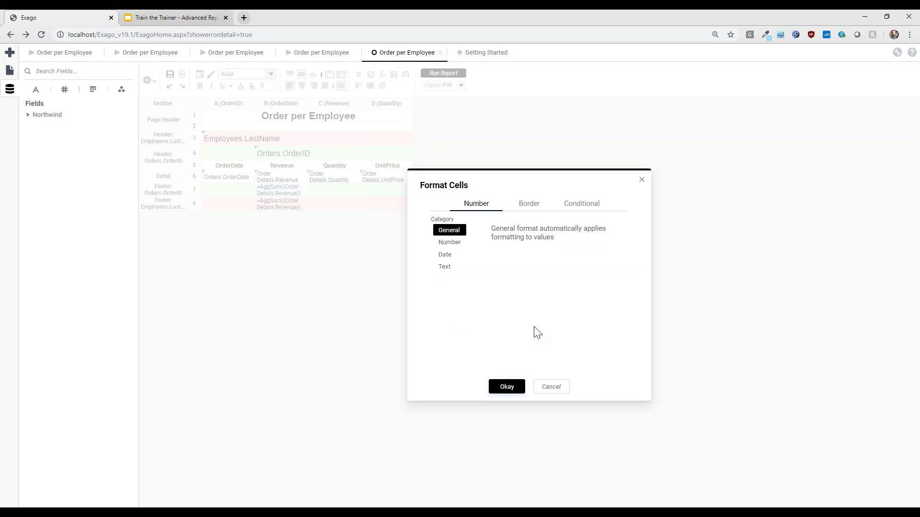
{"action": "left_click", "coordinate": [554, 389]}
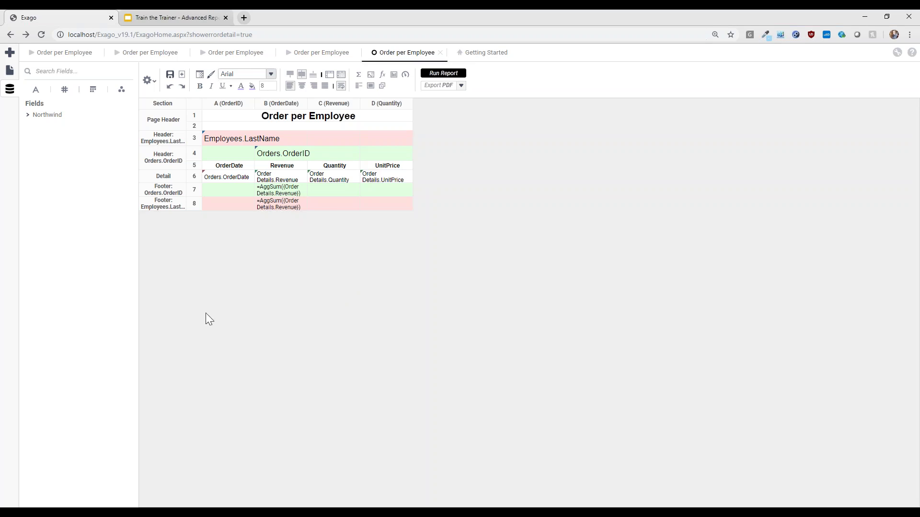
Examine the available row options for row 4 and the column options for column A.
{"action": "right_click", "coordinate": [197, 154]}
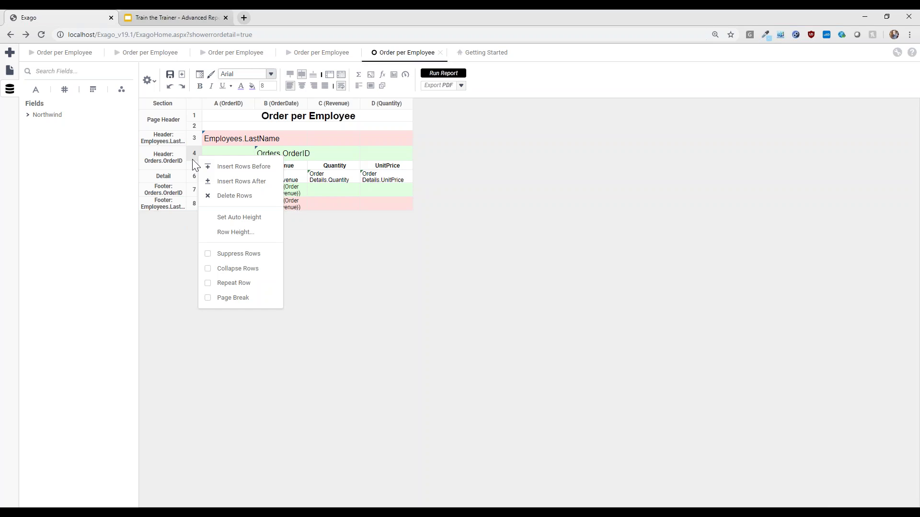
{"action": "left_click", "coordinate": [185, 267]}
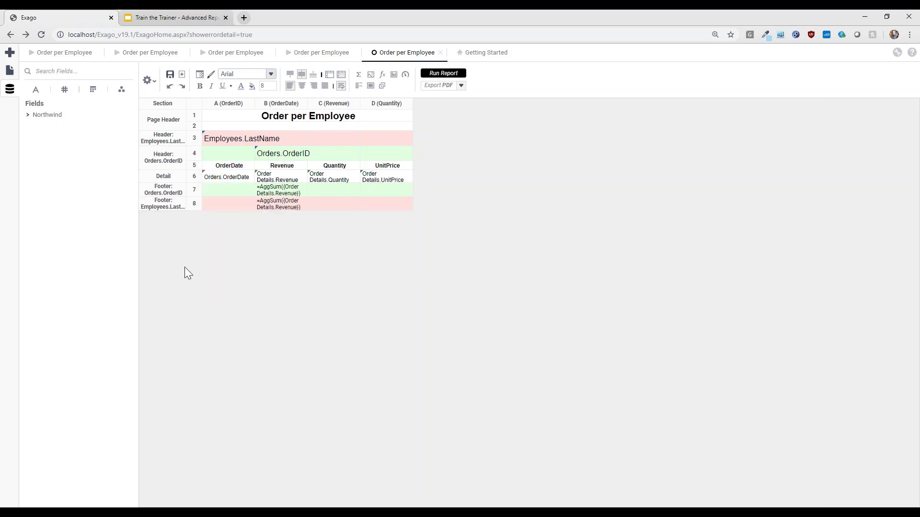
{"action": "right_click", "coordinate": [220, 102]}
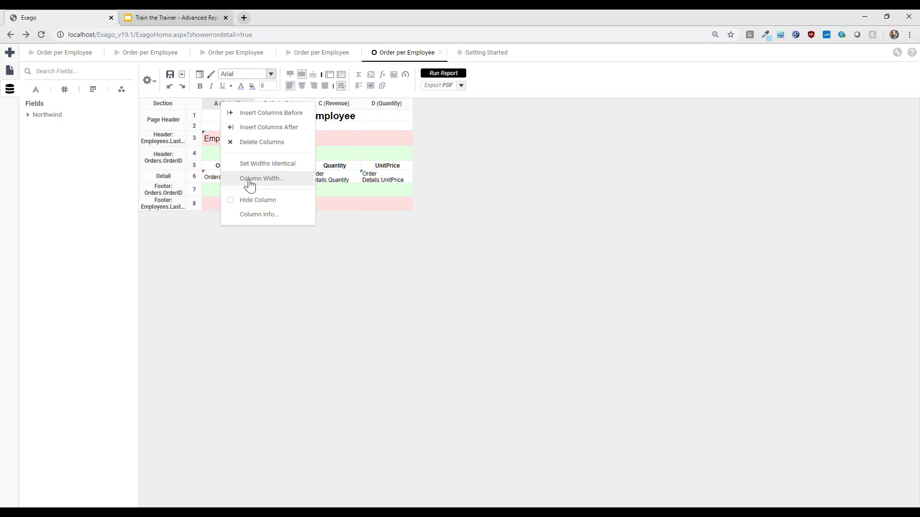
{"action": "left_click", "coordinate": [229, 267]}
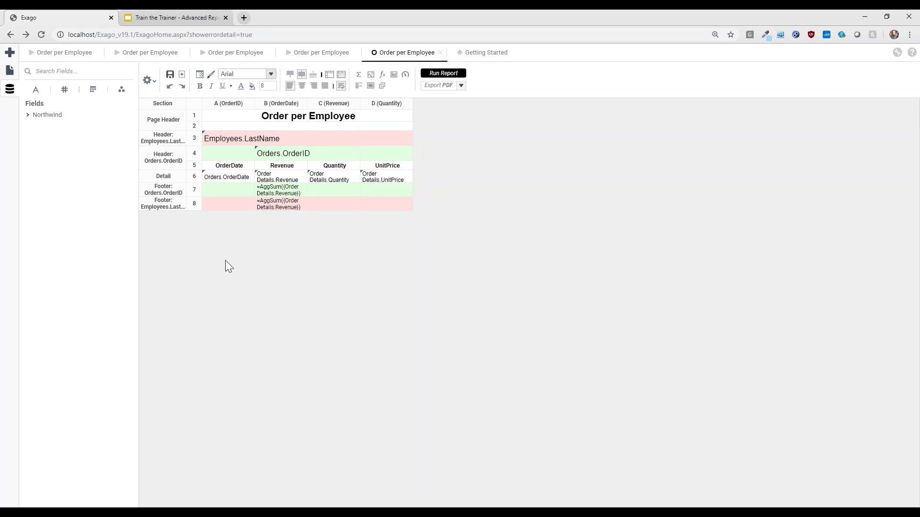
Review the report's standard filter settings and close them without adding a filter.
{"action": "left_click", "coordinate": [148, 81]}
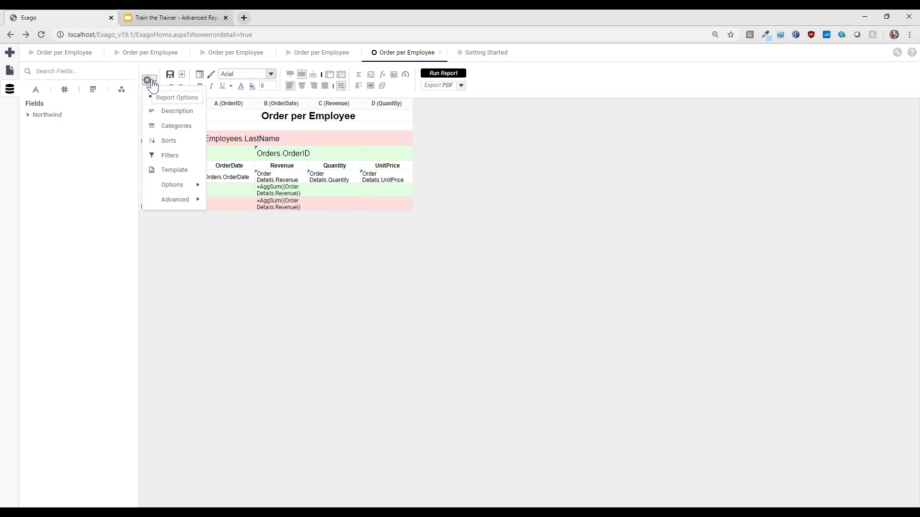
{"action": "left_click", "coordinate": [170, 155]}
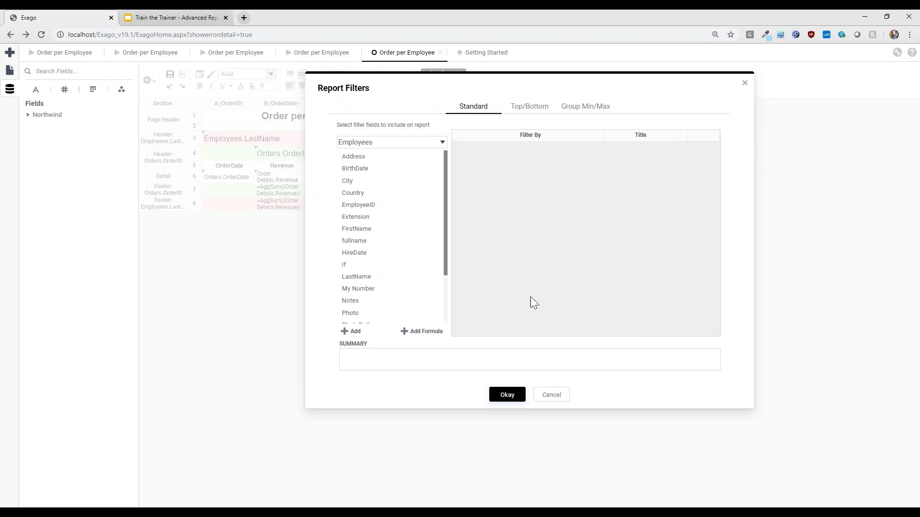
{"action": "left_click", "coordinate": [546, 401]}
Review the filter settings in the Report Viewer options without changing them, and examine the column options for column D.
{"action": "left_click", "coordinate": [152, 84]}
{"action": "mouse_move", "coordinate": [173, 185]}
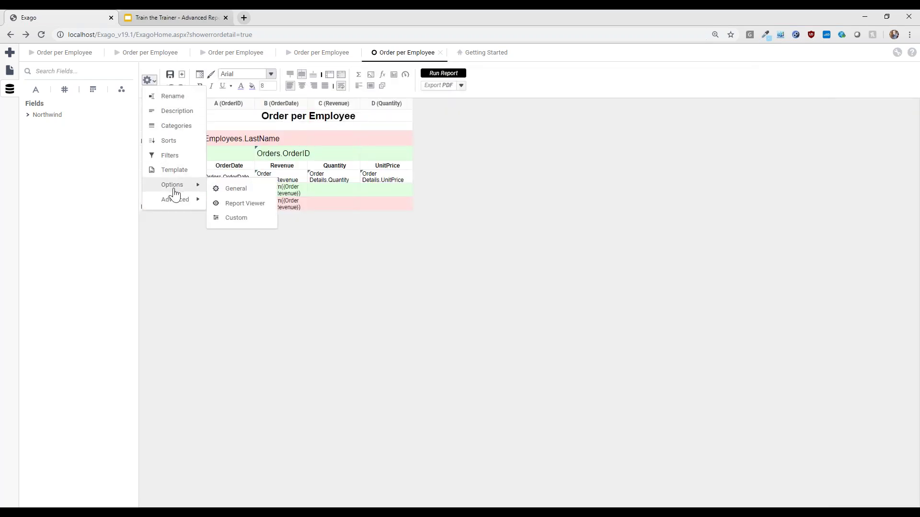
{"action": "left_click", "coordinate": [234, 205]}
{"action": "left_click", "coordinate": [360, 121]}
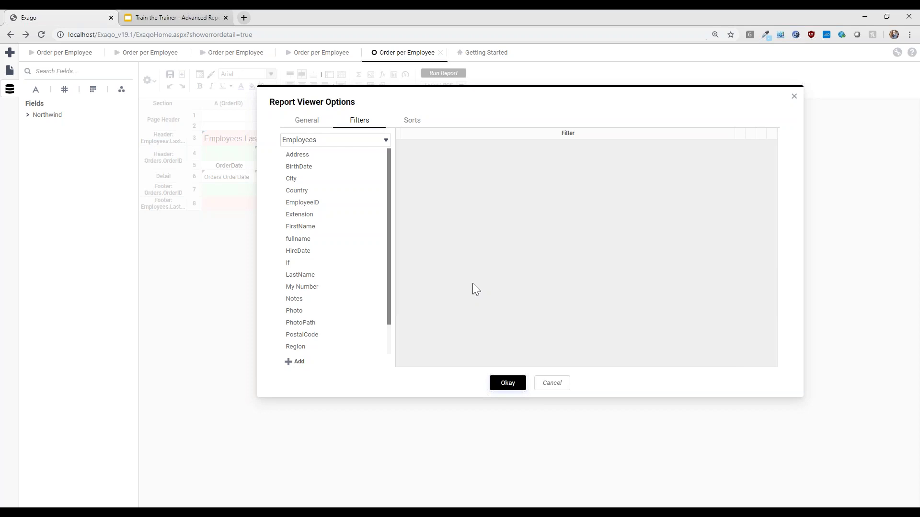
{"action": "left_click", "coordinate": [552, 383]}
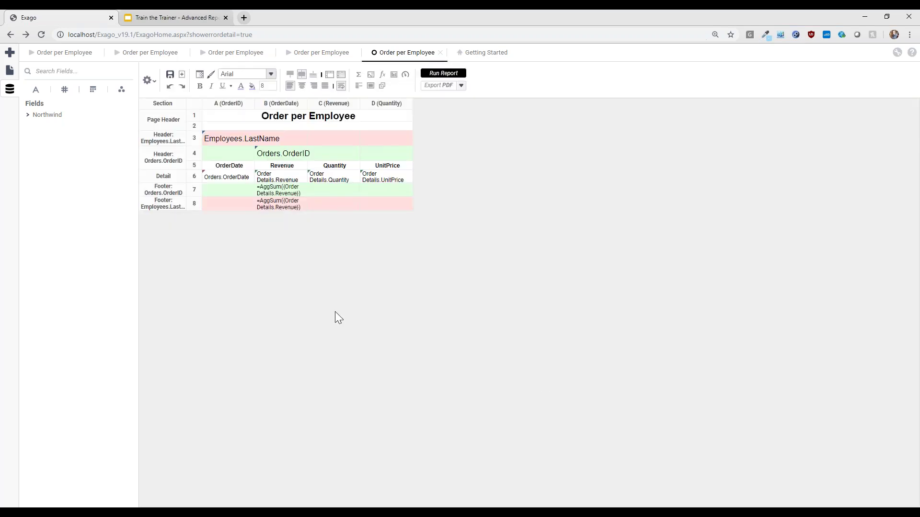
{"action": "right_click", "coordinate": [395, 105]}
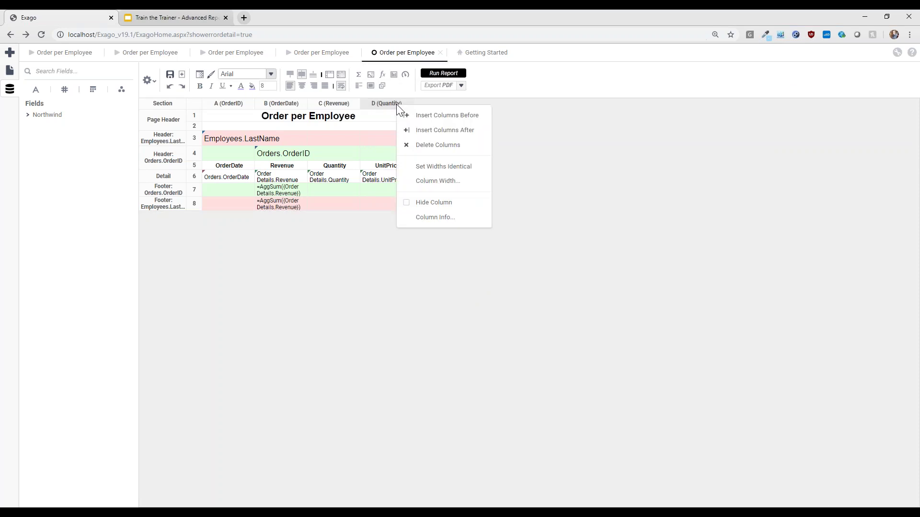
{"action": "left_click", "coordinate": [365, 319]}
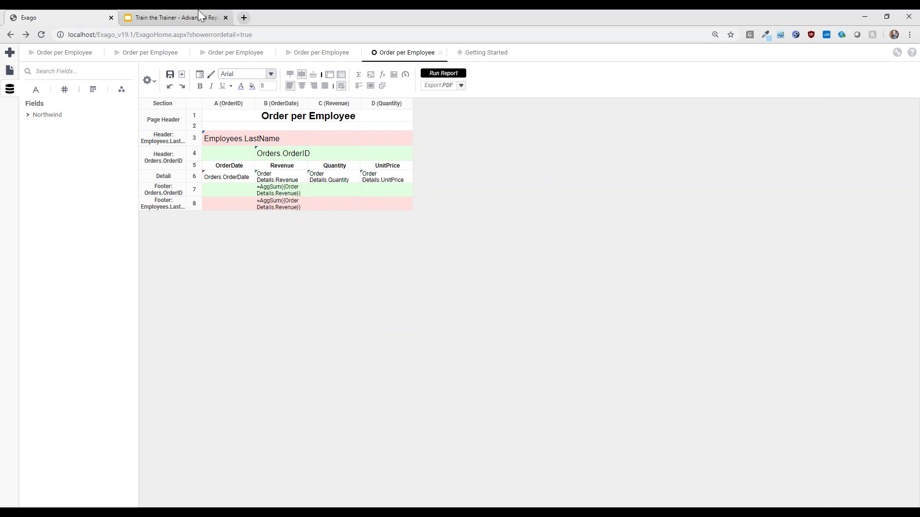
Switch to the Train the Trainer - Advanced Reports presentation in Google Slides and start presenting from slide 8, "Any thoughts?".
{"action": "left_click", "coordinate": [179, 10]}
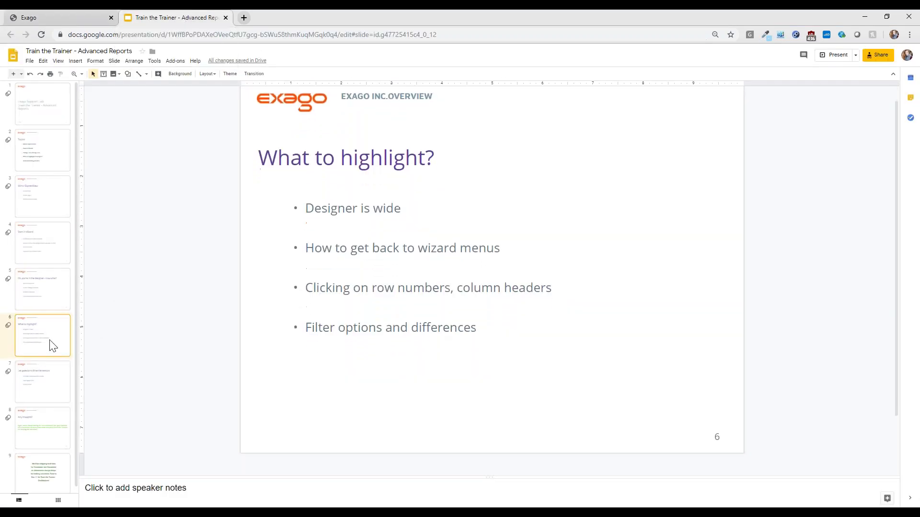
{"action": "left_click", "coordinate": [38, 418]}
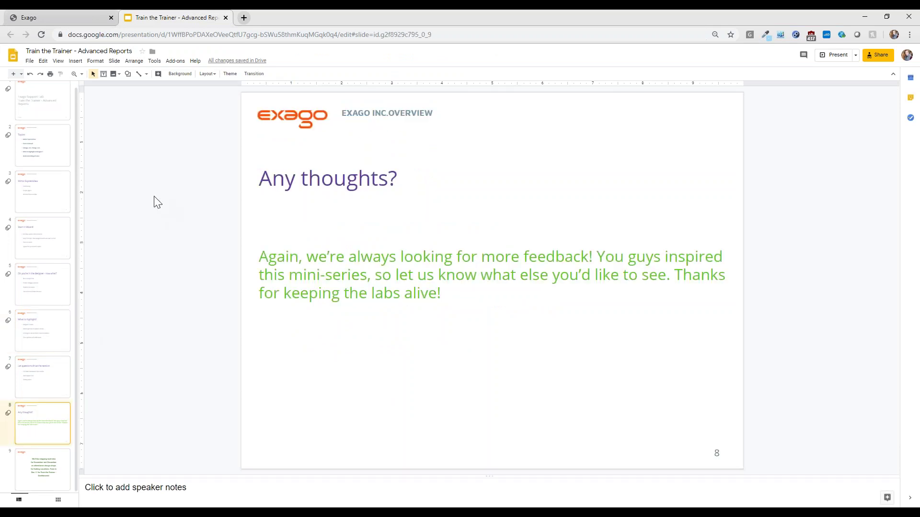
{"action": "left_click", "coordinate": [58, 61]}
{"action": "left_click", "coordinate": [59, 78]}
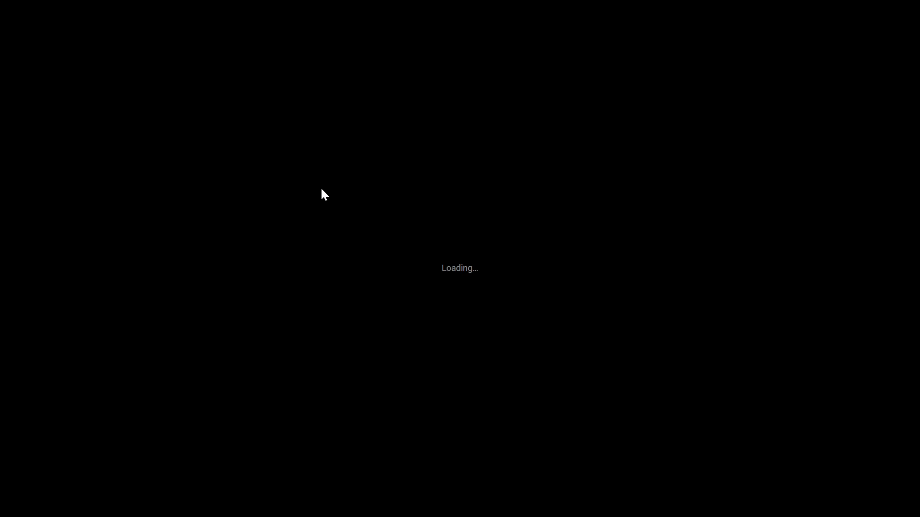